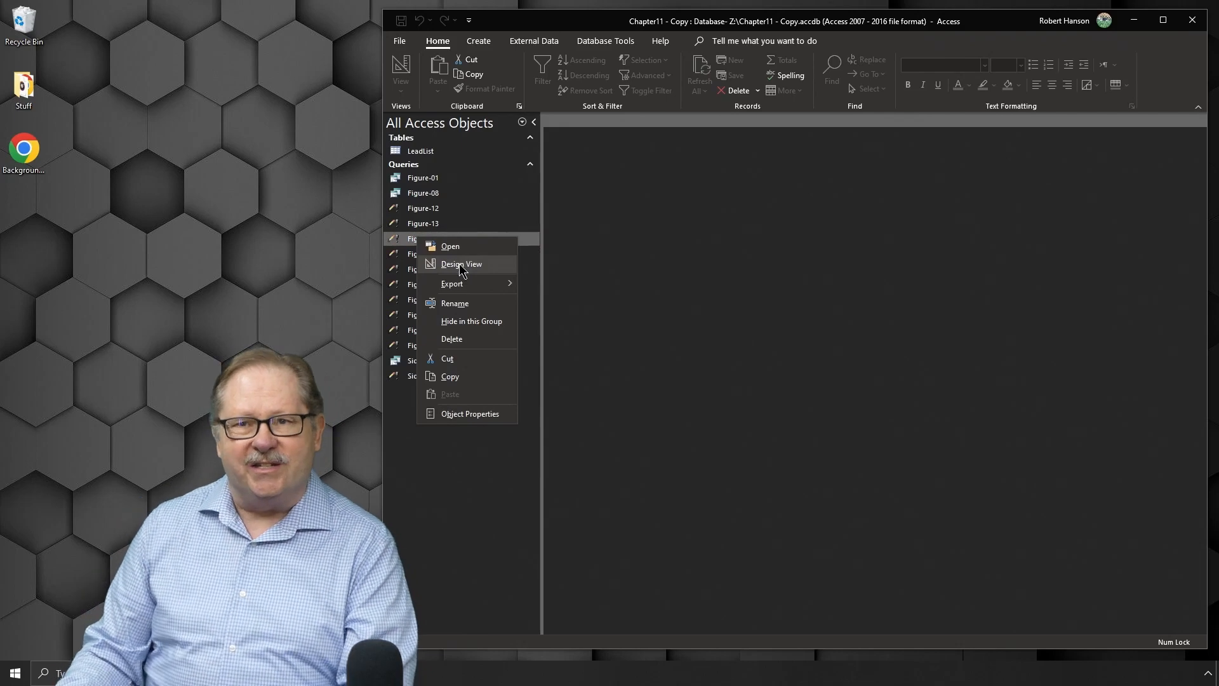
# Step: Open the Figure-14 query in Design View and the LeadList table, and examine the table's MyTest field
pyautogui.click(459, 264)
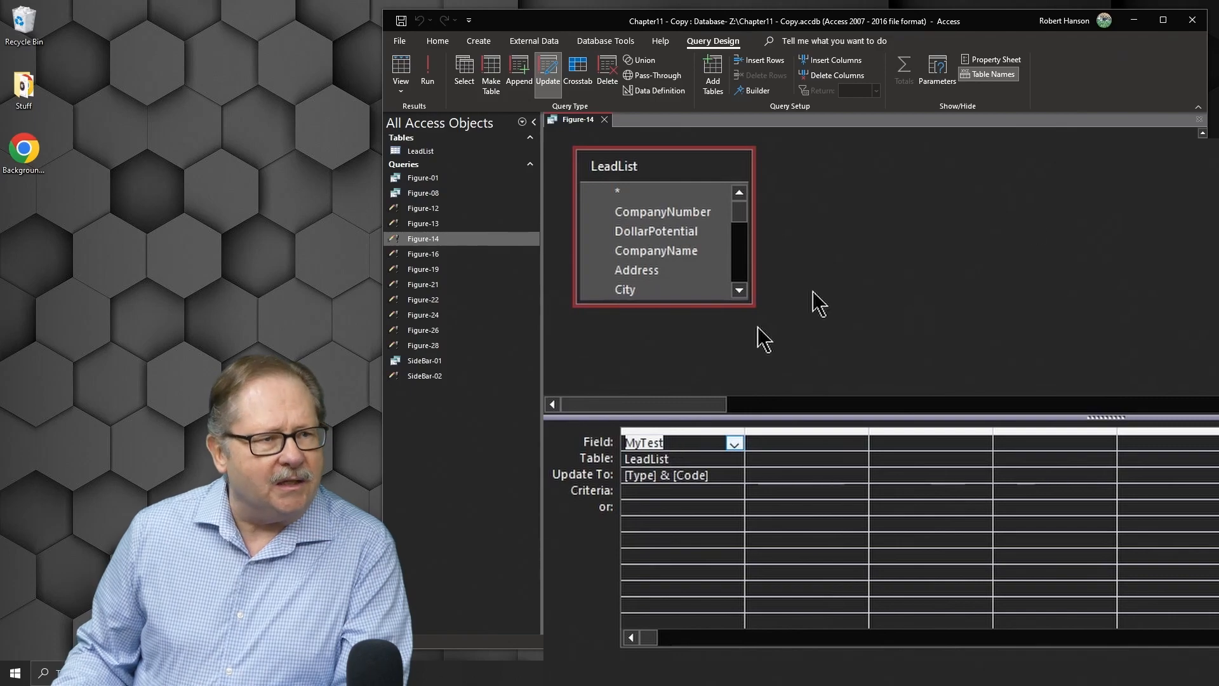
pyautogui.doubleClick(420, 151)
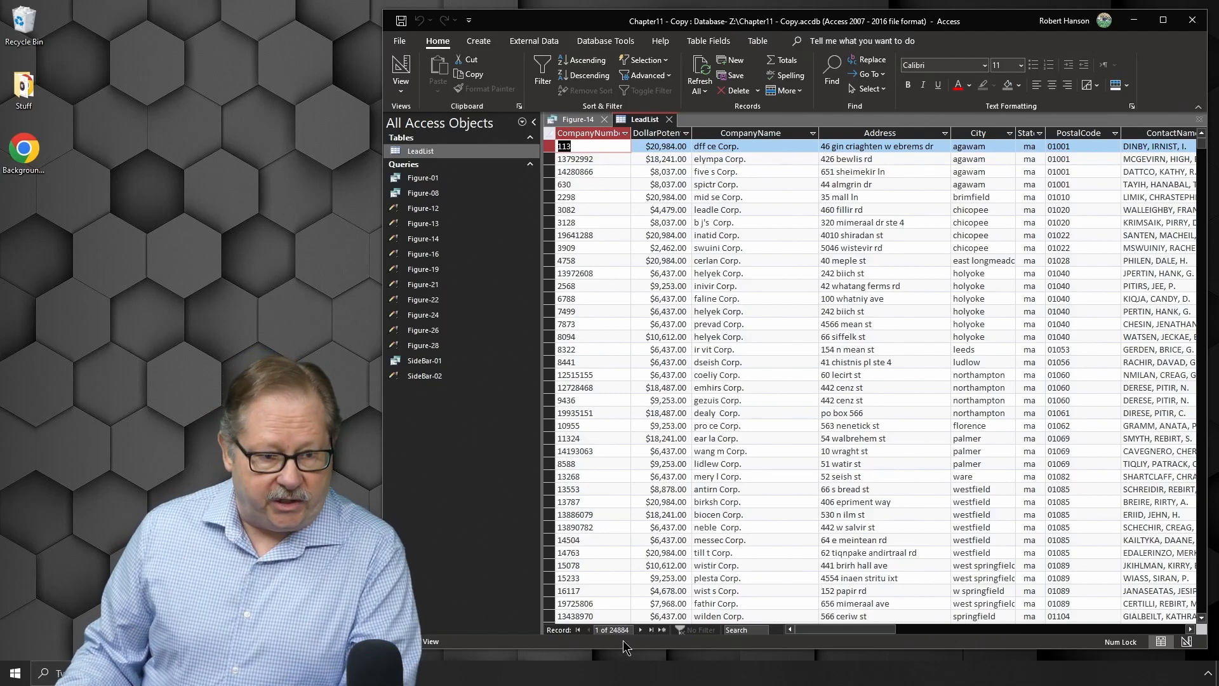
pyautogui.moveTo(857, 631); pyautogui.dragTo(1066, 629)
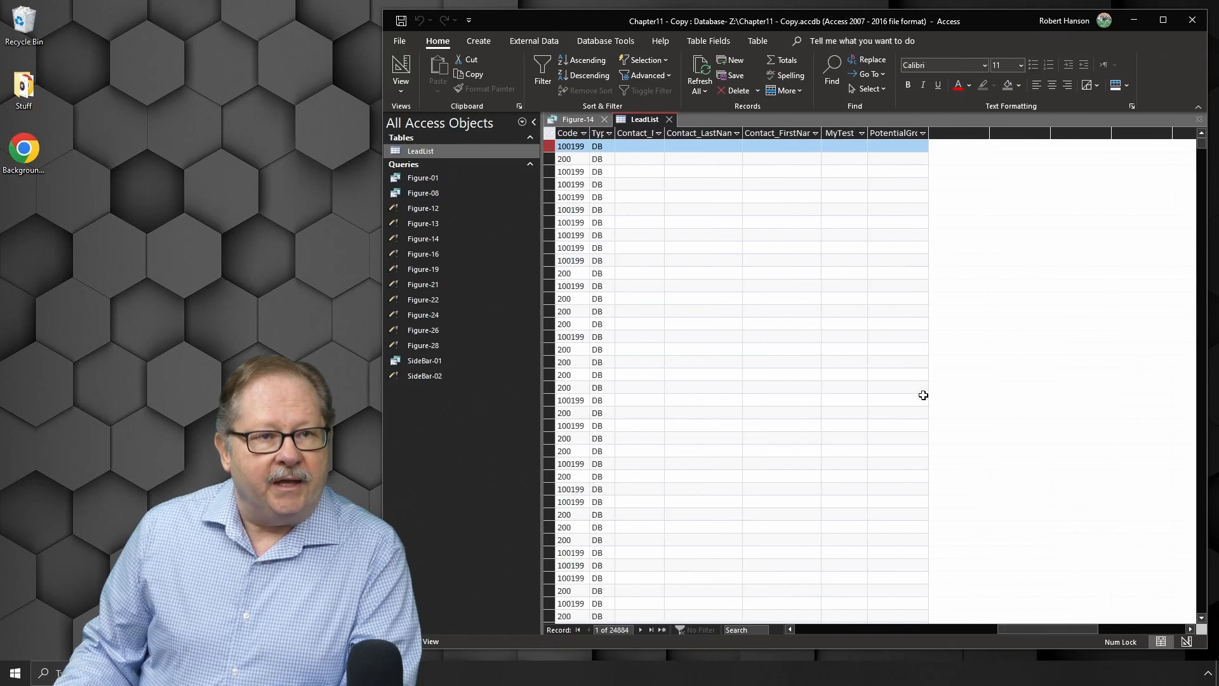
pyautogui.click(847, 131)
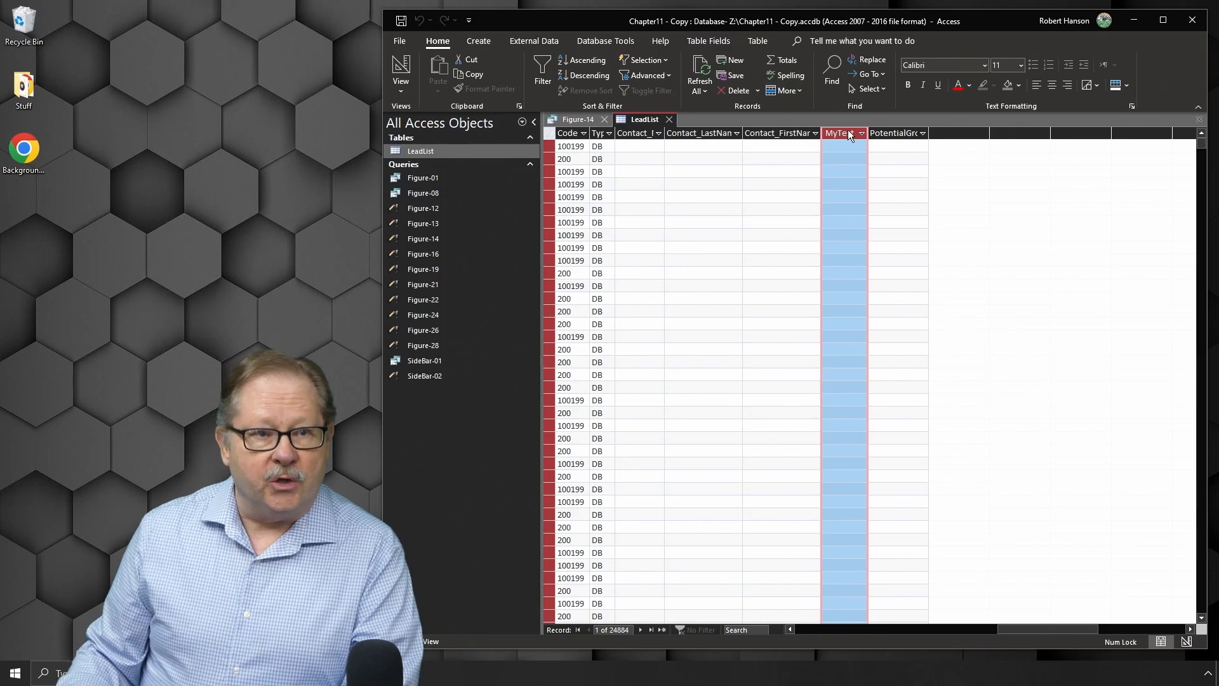
# Step: Preview the Figure-14 update query in Datasheet view and return to Design view
pyautogui.click(578, 119)
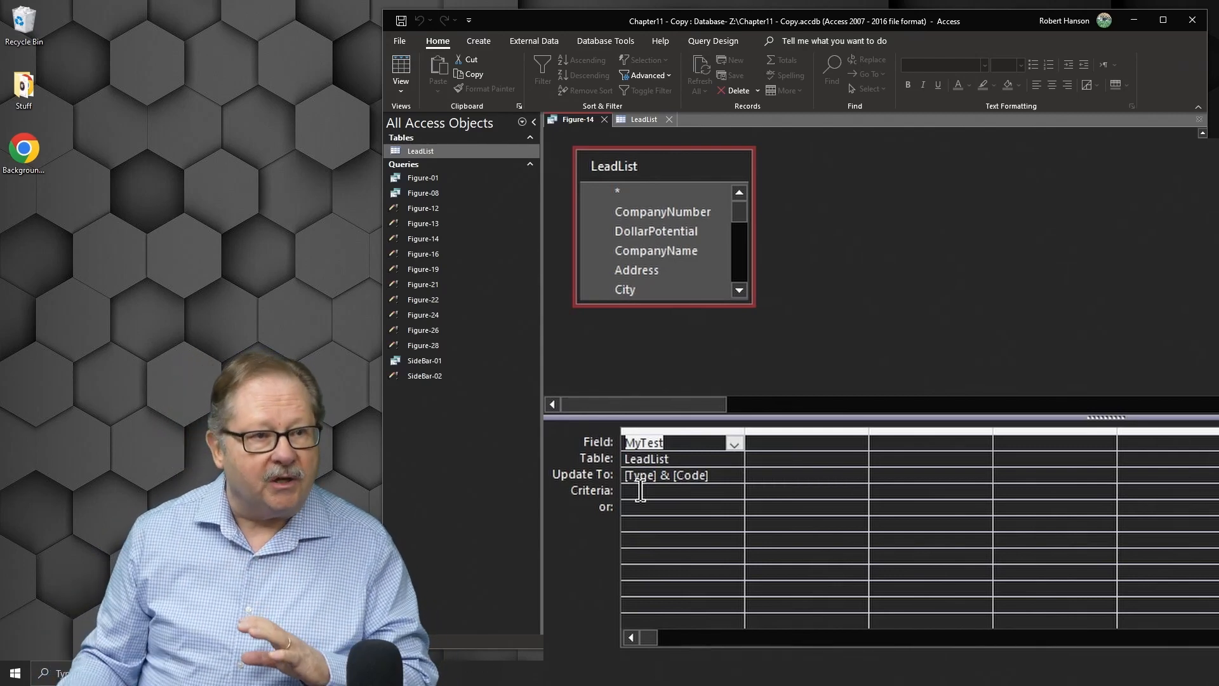
pyautogui.click(401, 66)
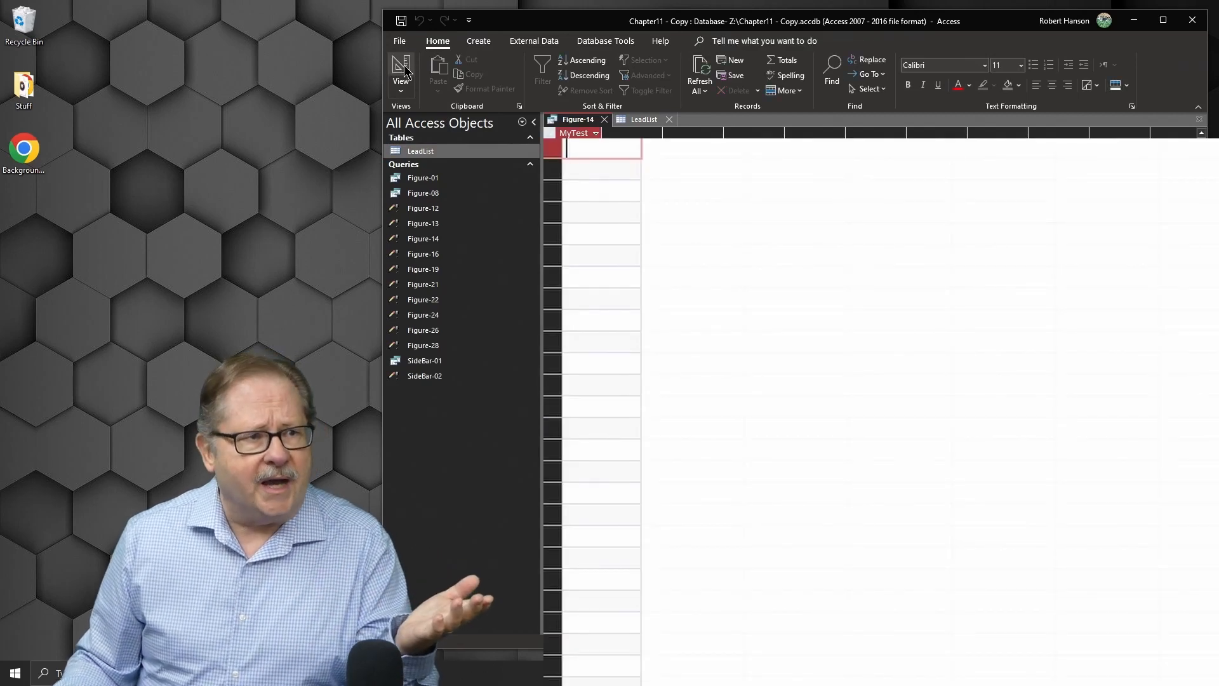
pyautogui.click(403, 69)
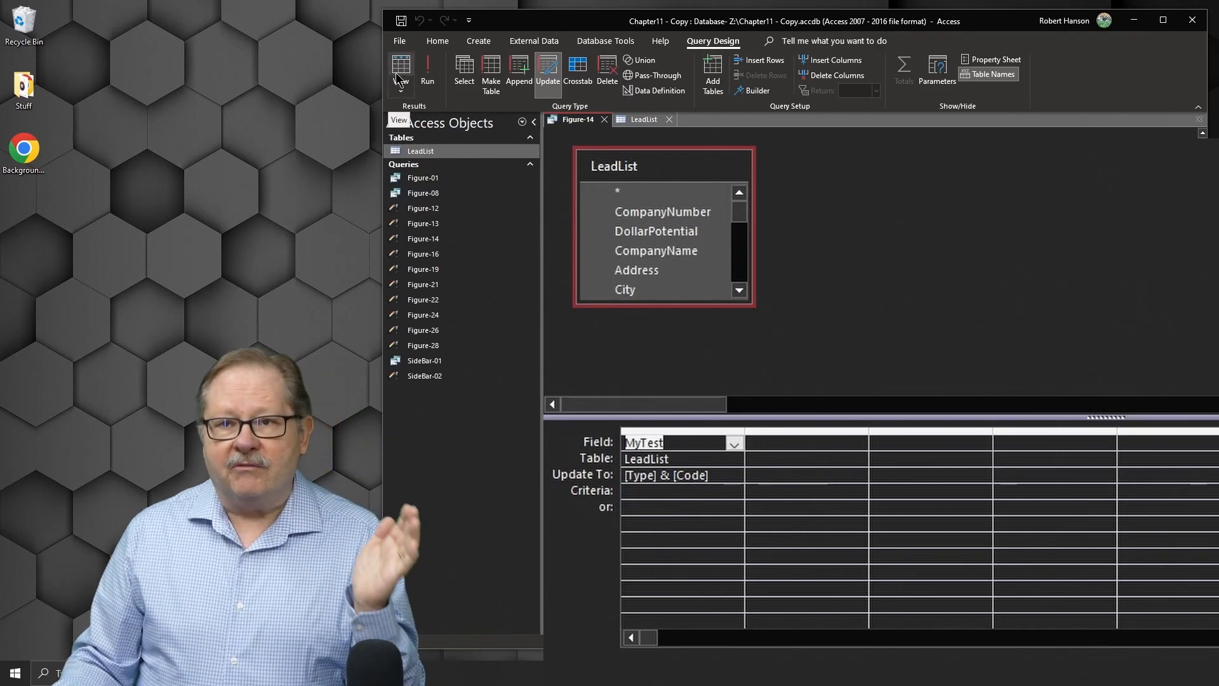
# Step: Run the Figure-14 update query and confirm updating the records
pyautogui.click(431, 75)
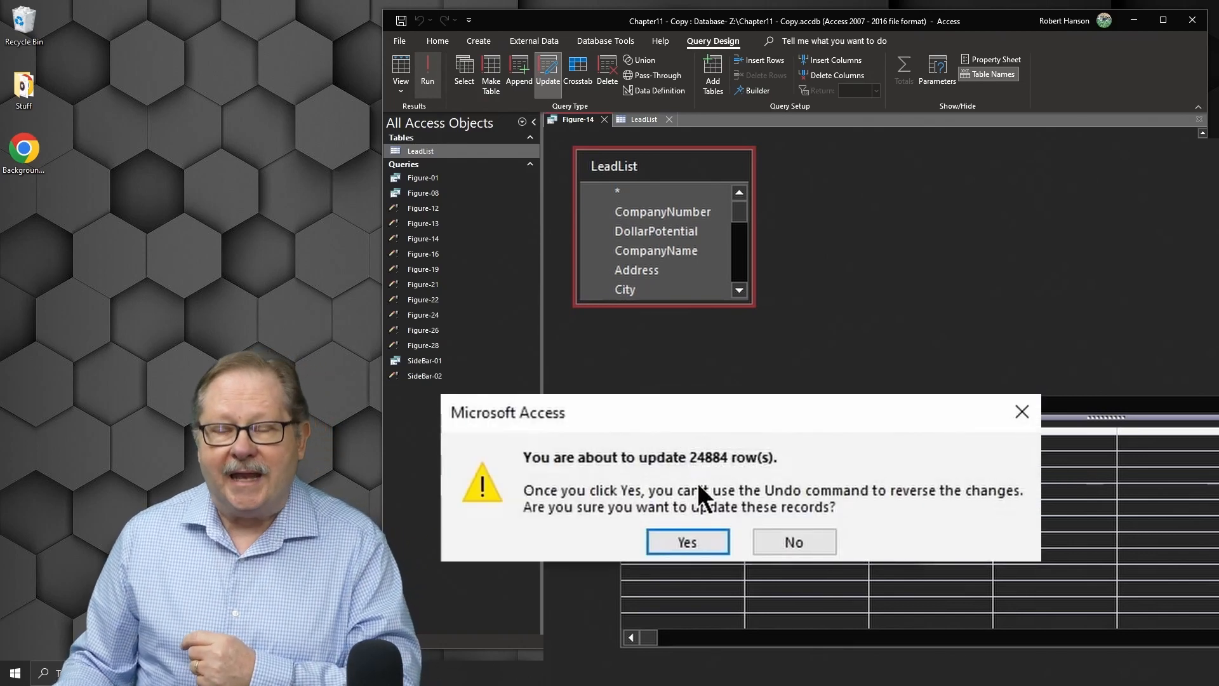
pyautogui.click(678, 545)
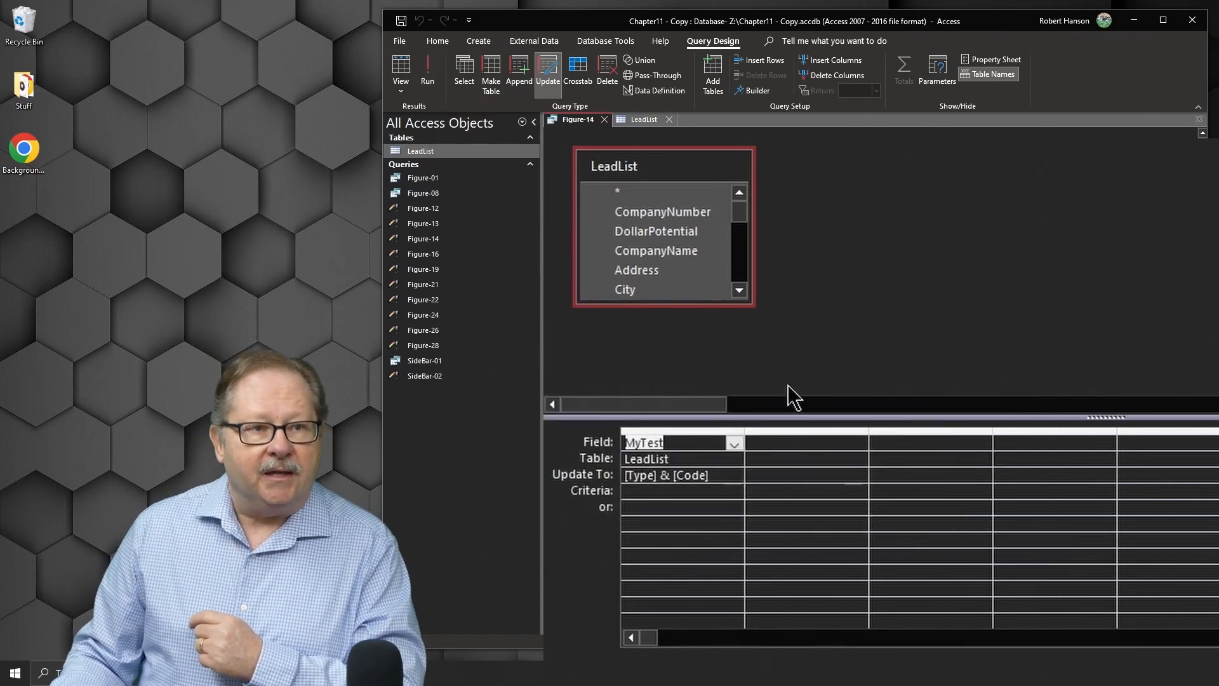
# Step: Inspect the updated MyTest values in the LeadList table
pyautogui.click(650, 119)
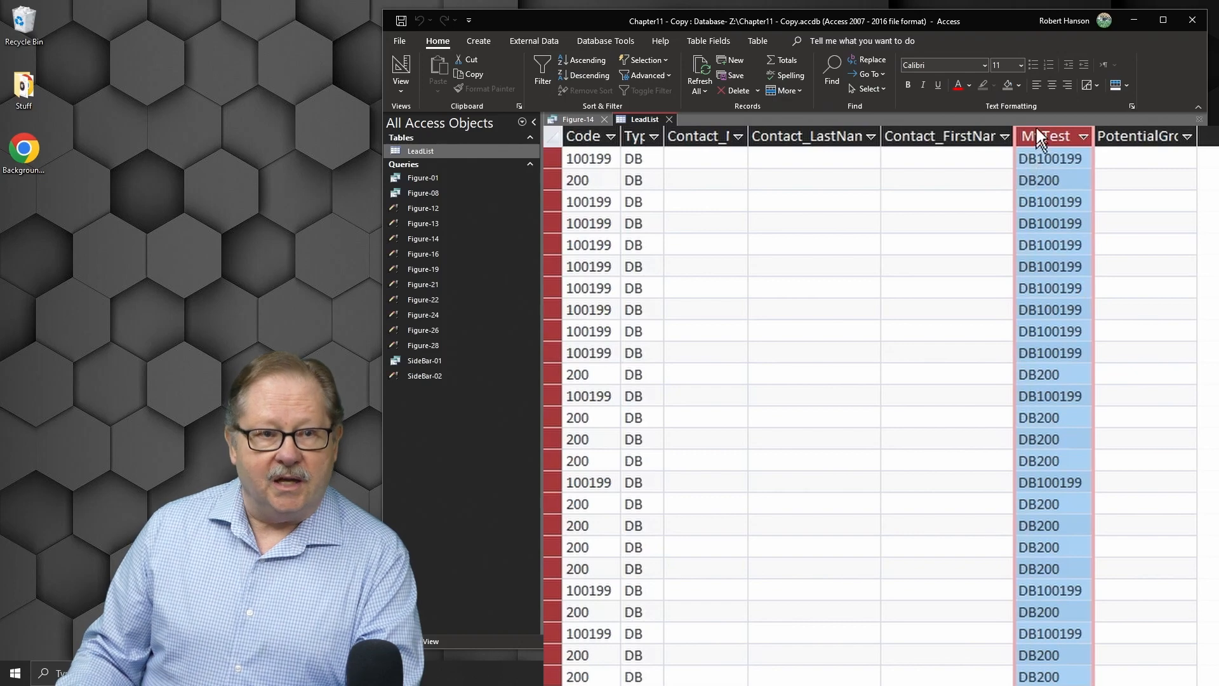
pyautogui.moveTo(1035, 161); pyautogui.dragTo(1018, 160)
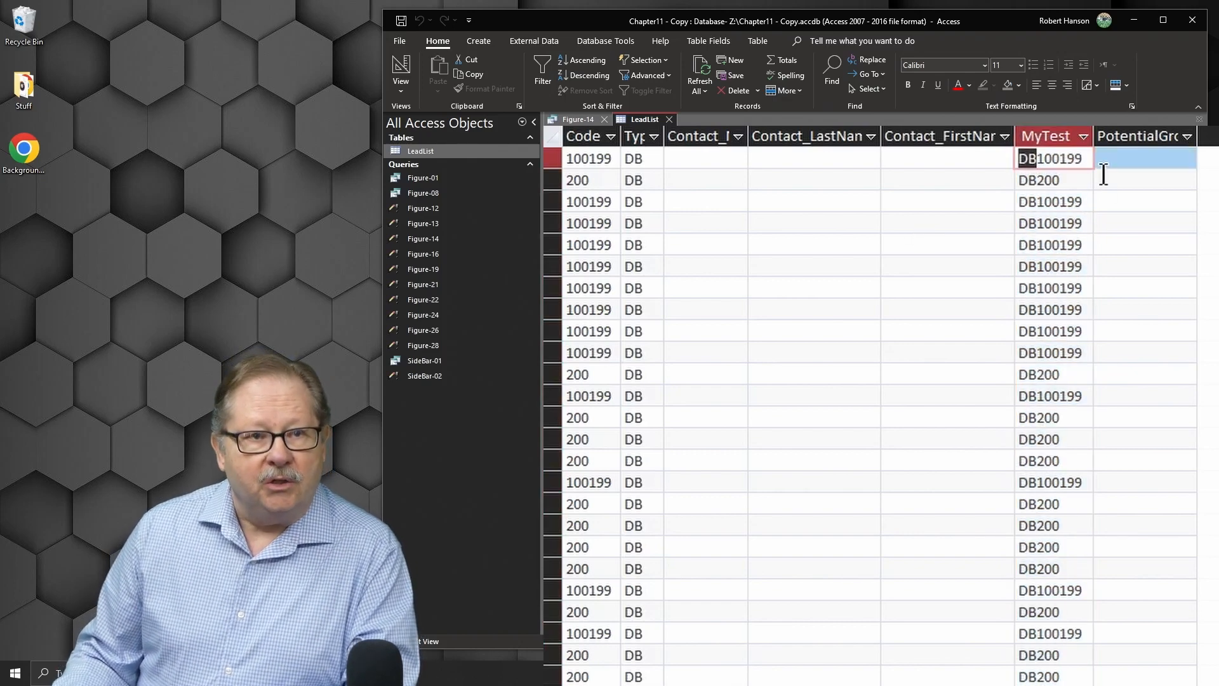
pyautogui.moveTo(1090, 158); pyautogui.dragTo(1037, 158)
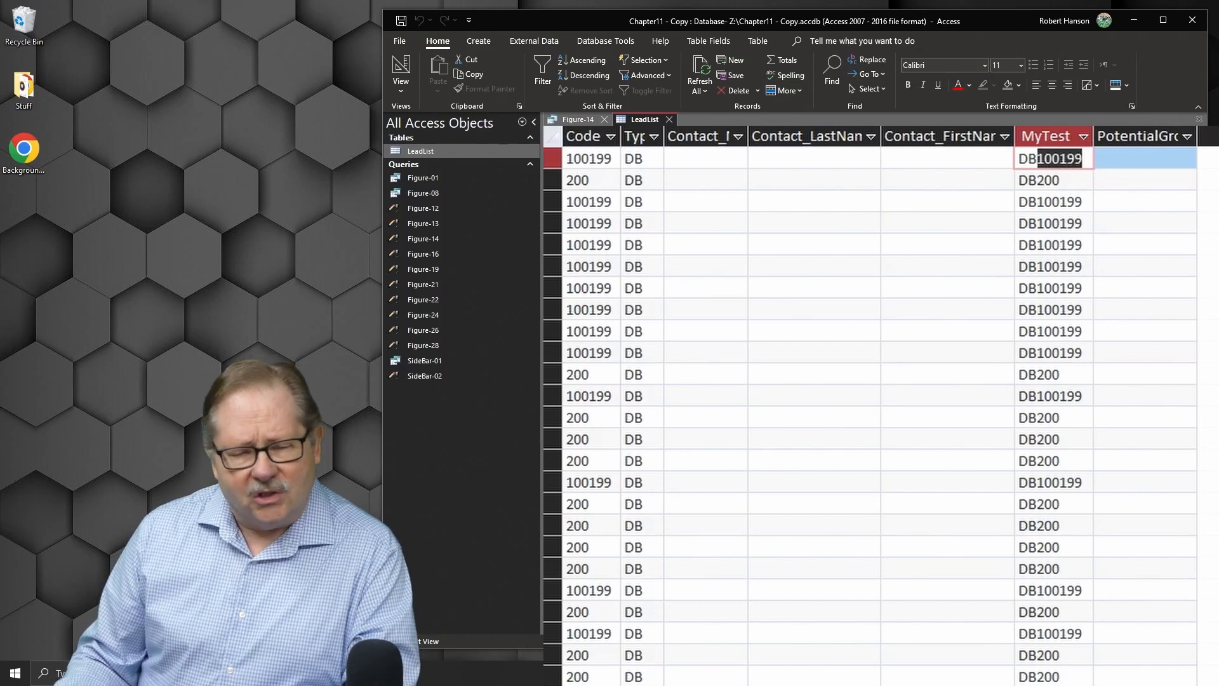
pyautogui.scroll(-15, 1047, 417)
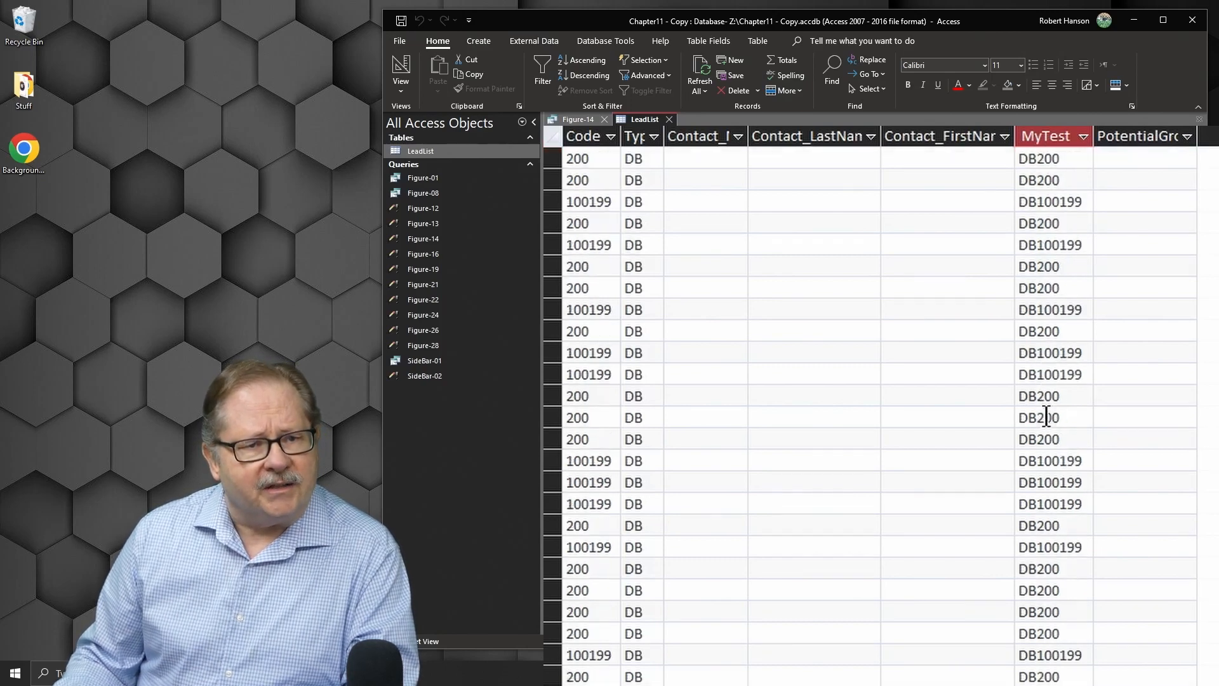
pyautogui.scroll(-3, 1046, 417)
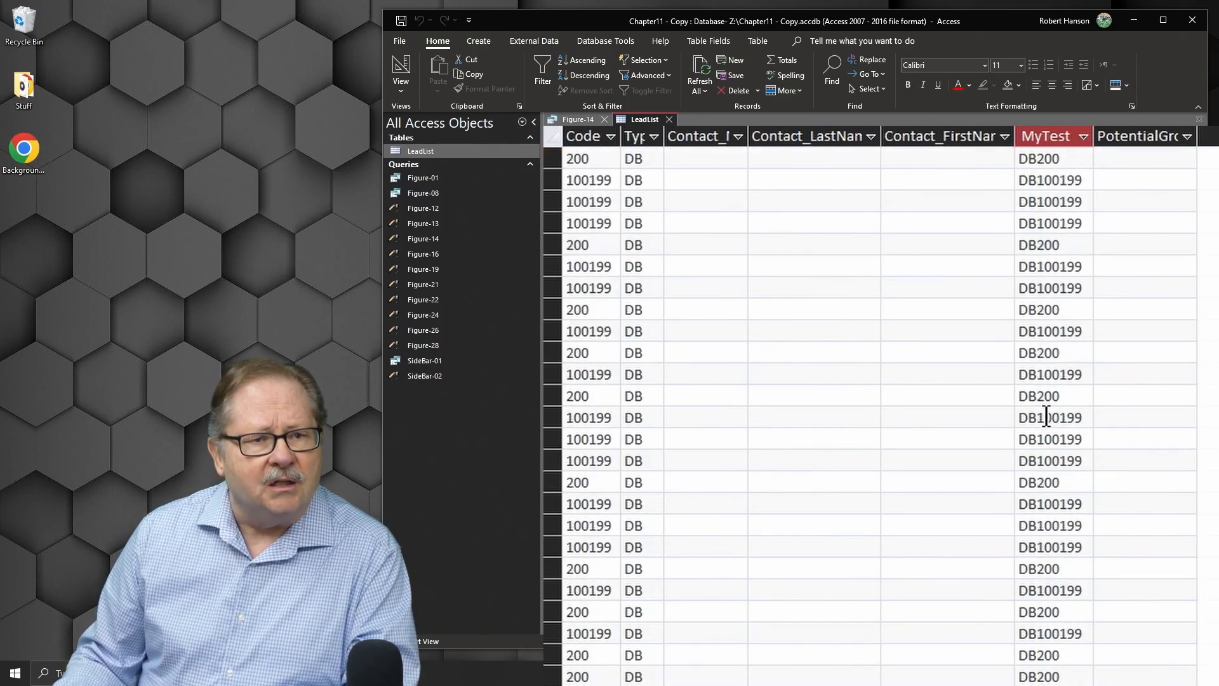
pyautogui.scroll(15, 1046, 417)
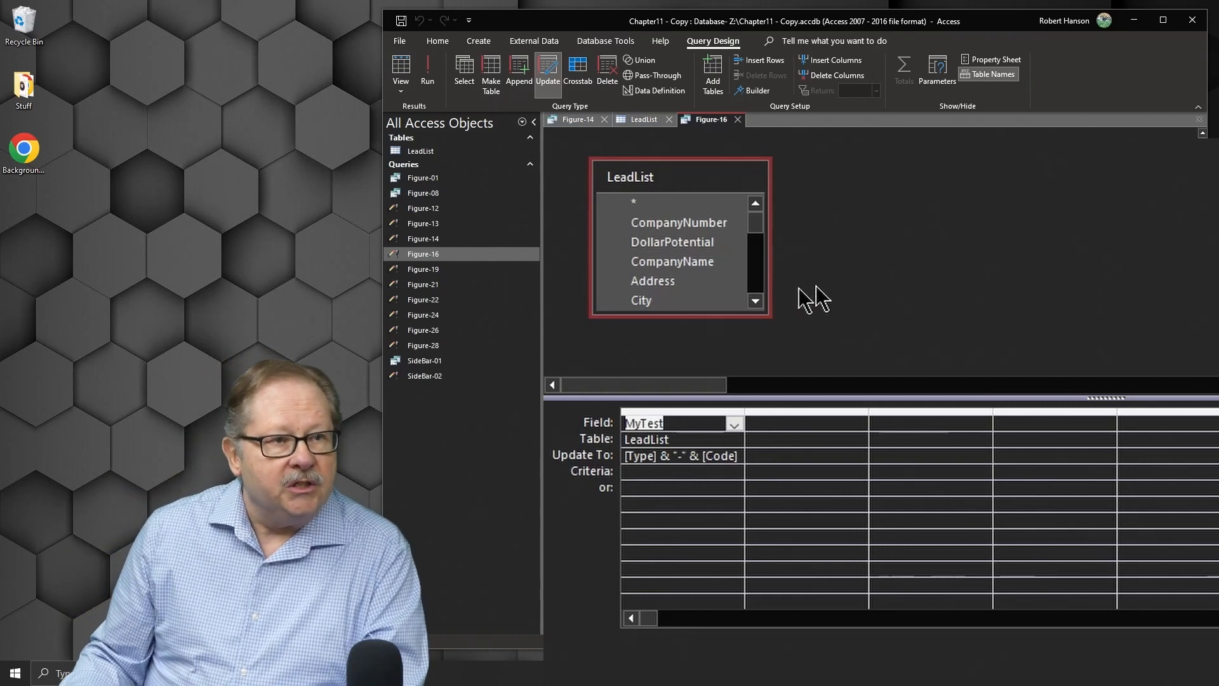
# Step: Run the Figure-16 update query, confirm the update, and view the resulting MyTest values in LeadList
pyautogui.click(423, 69)
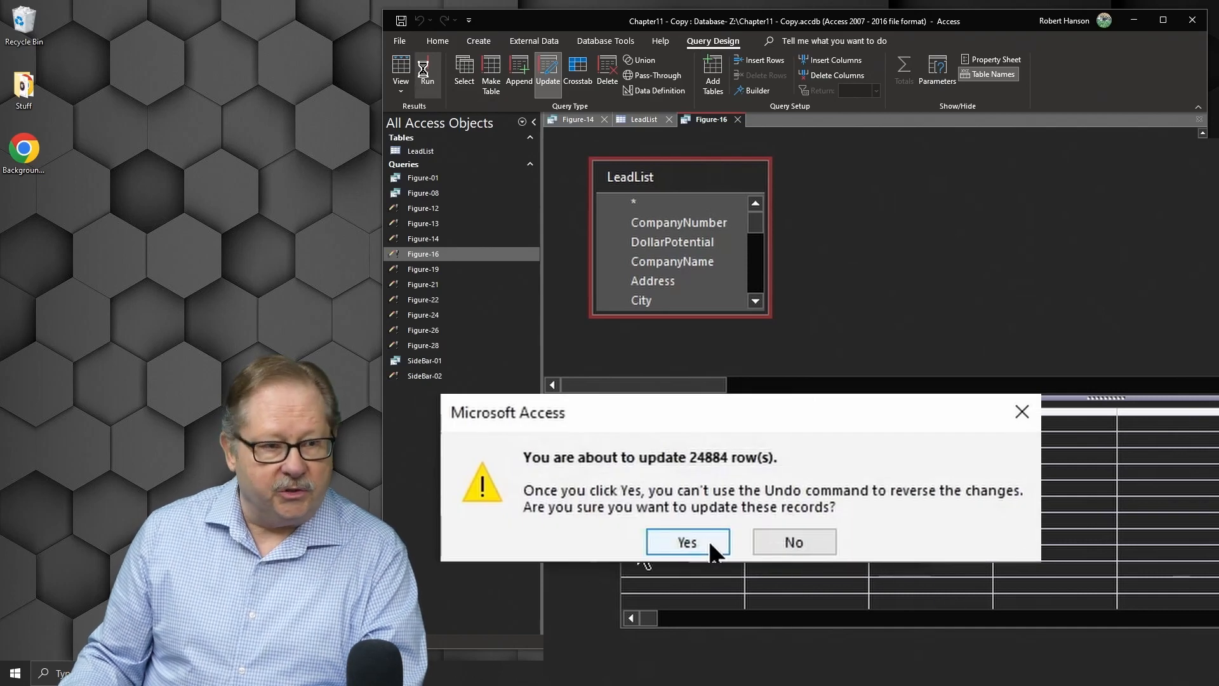
pyautogui.click(687, 543)
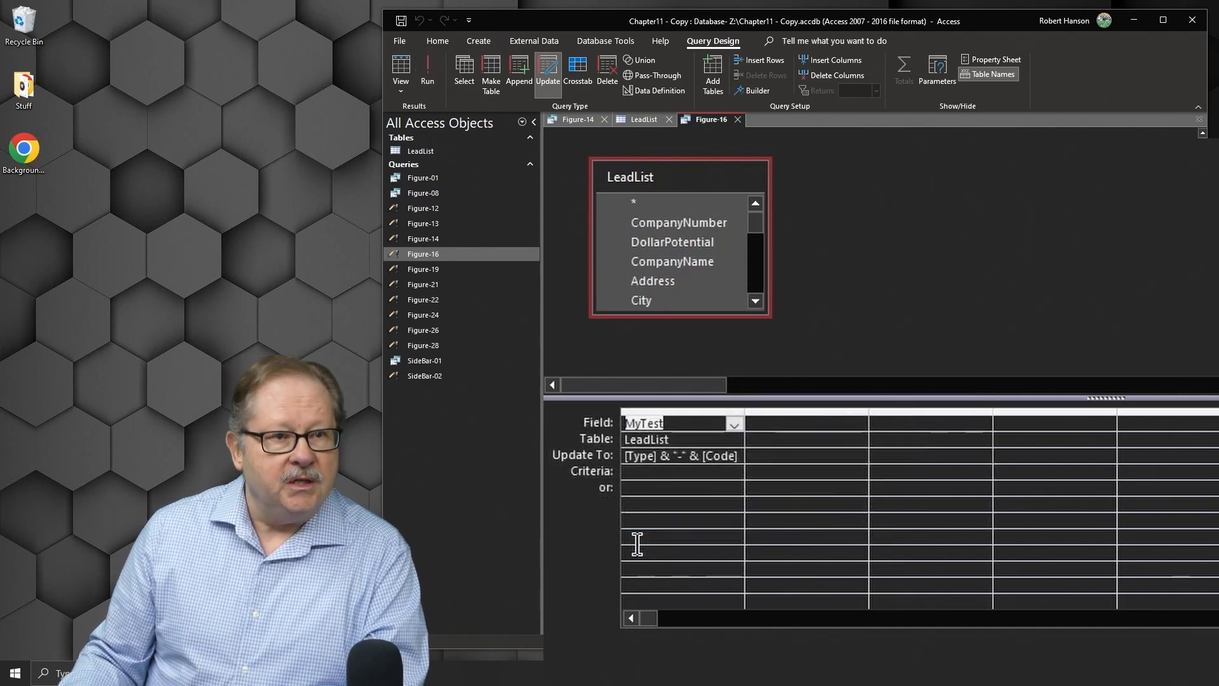
pyautogui.click(641, 120)
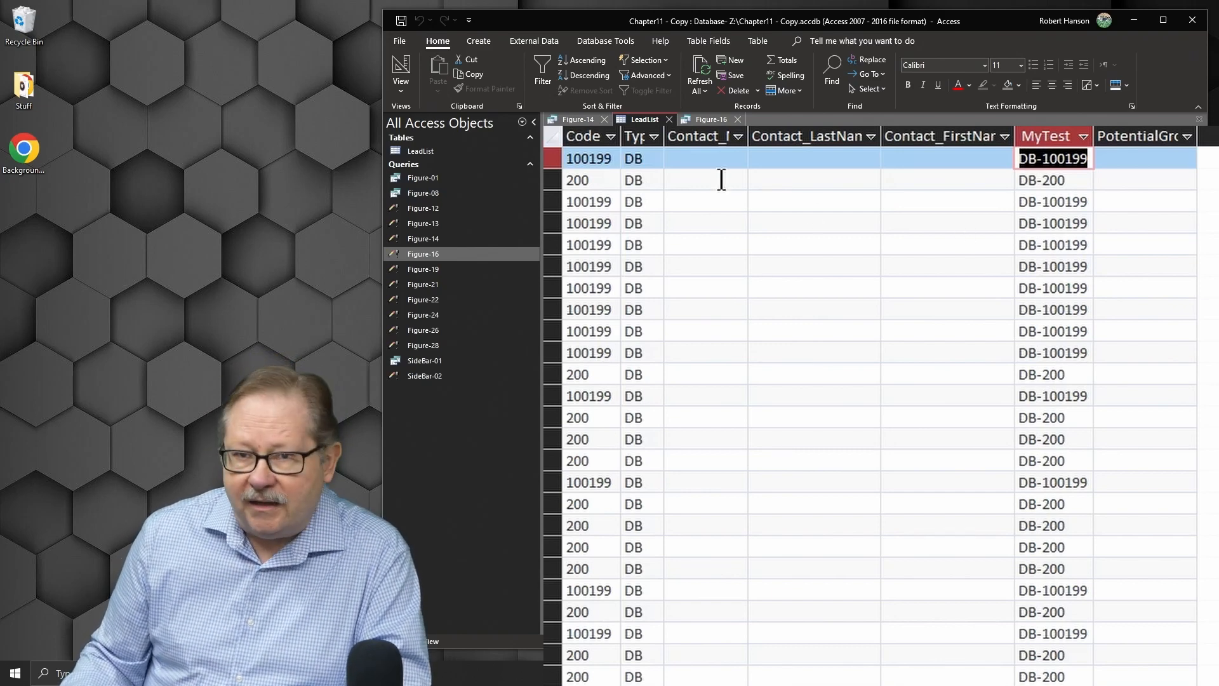
# Step: Close the Figure-16 and Figure-14 query tabs, leaving only the LeadList table open
pyautogui.click(710, 120)
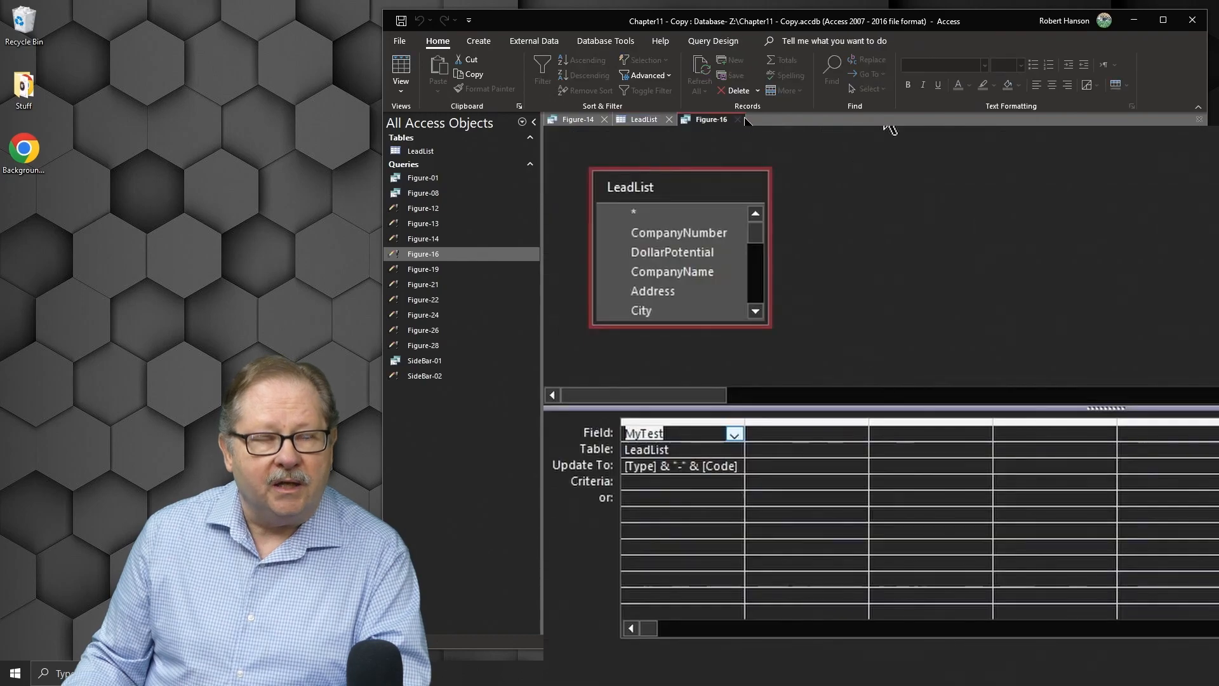
pyautogui.click(738, 119)
pyautogui.click(601, 119)
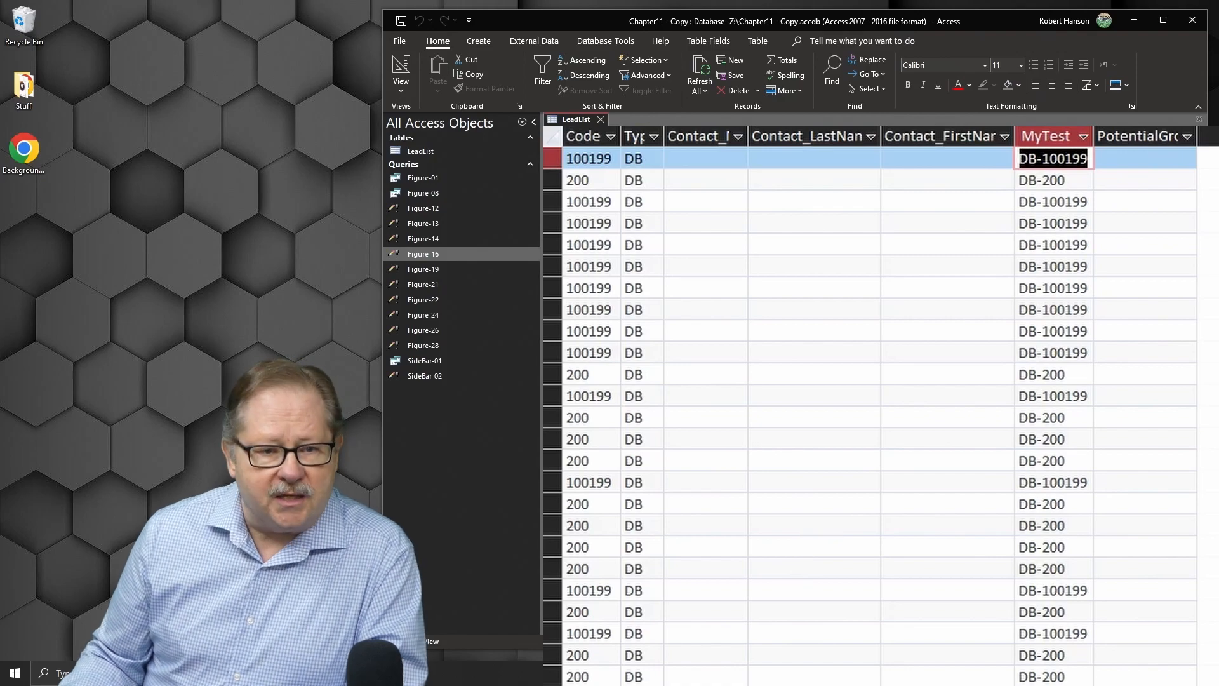
# Step: Open the Figure-19 query in Design View and reposition its LeadList field list
pyautogui.hscroll(-10, 881, 406)
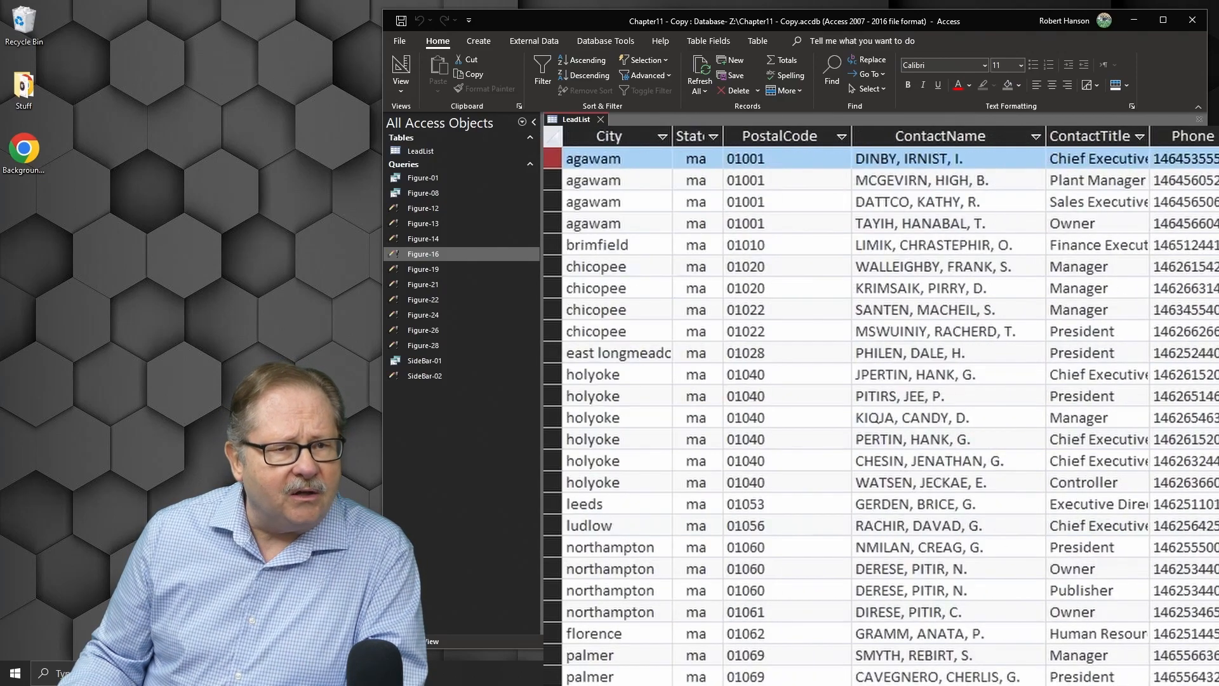
pyautogui.hscroll(-5, 881, 406)
pyautogui.hscroll(-2, 881, 406)
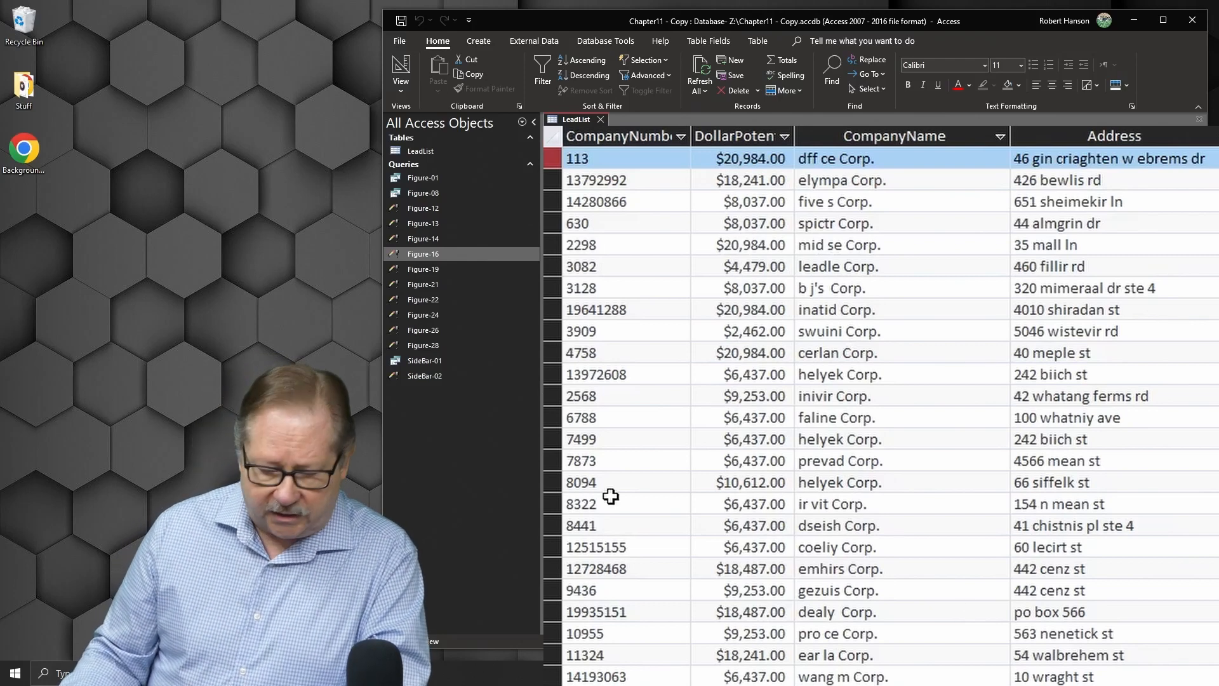
pyautogui.rightClick(420, 267)
pyautogui.click(471, 296)
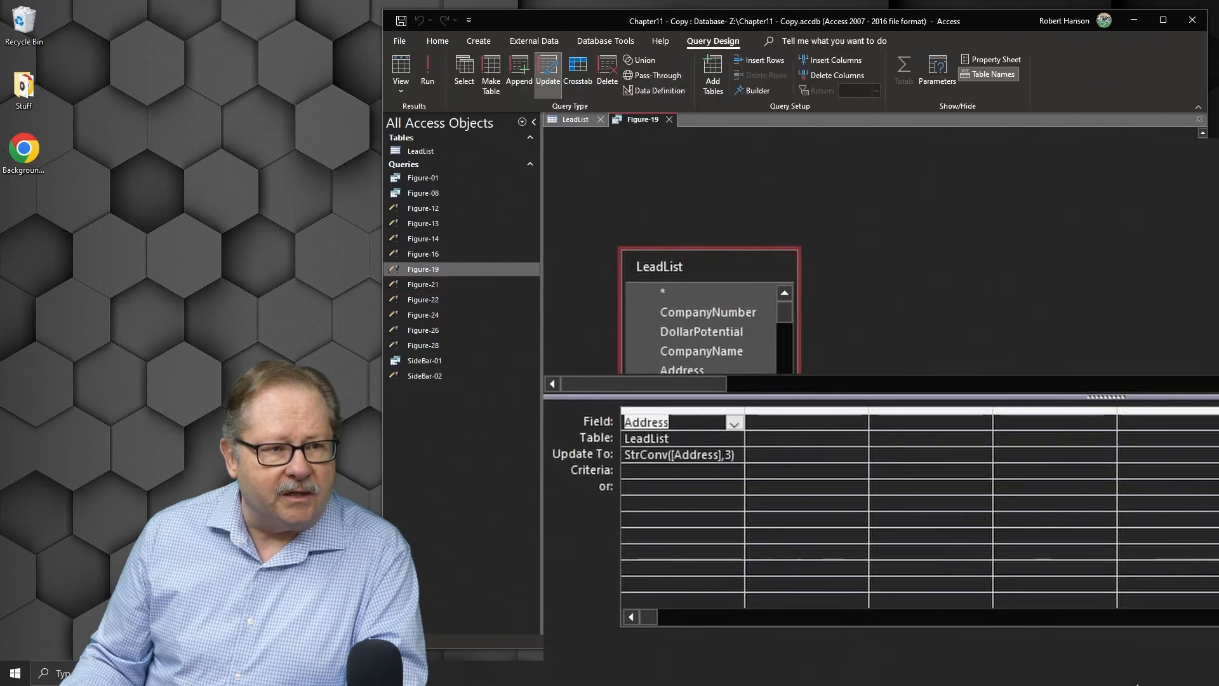
pyautogui.moveTo(709, 266); pyautogui.dragTo(664, 173)
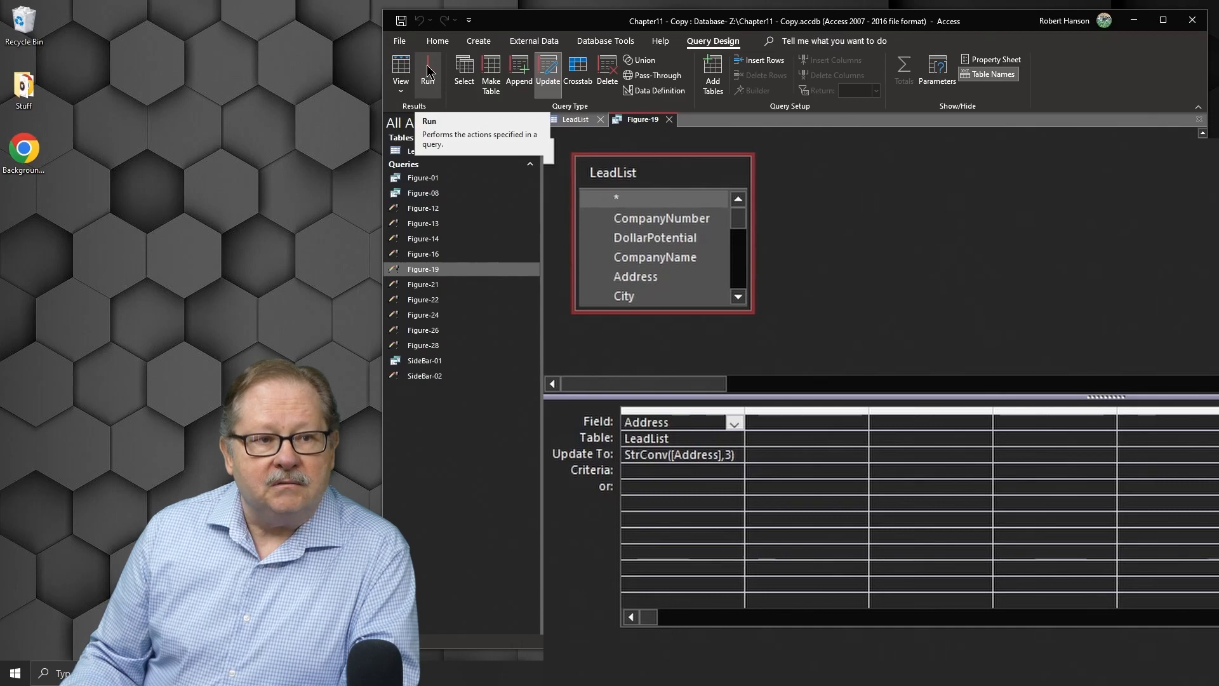
# Step: Review the LeadList Address column, then run the Figure-19 StrConv update query and confirm updating the records
pyautogui.click(578, 121)
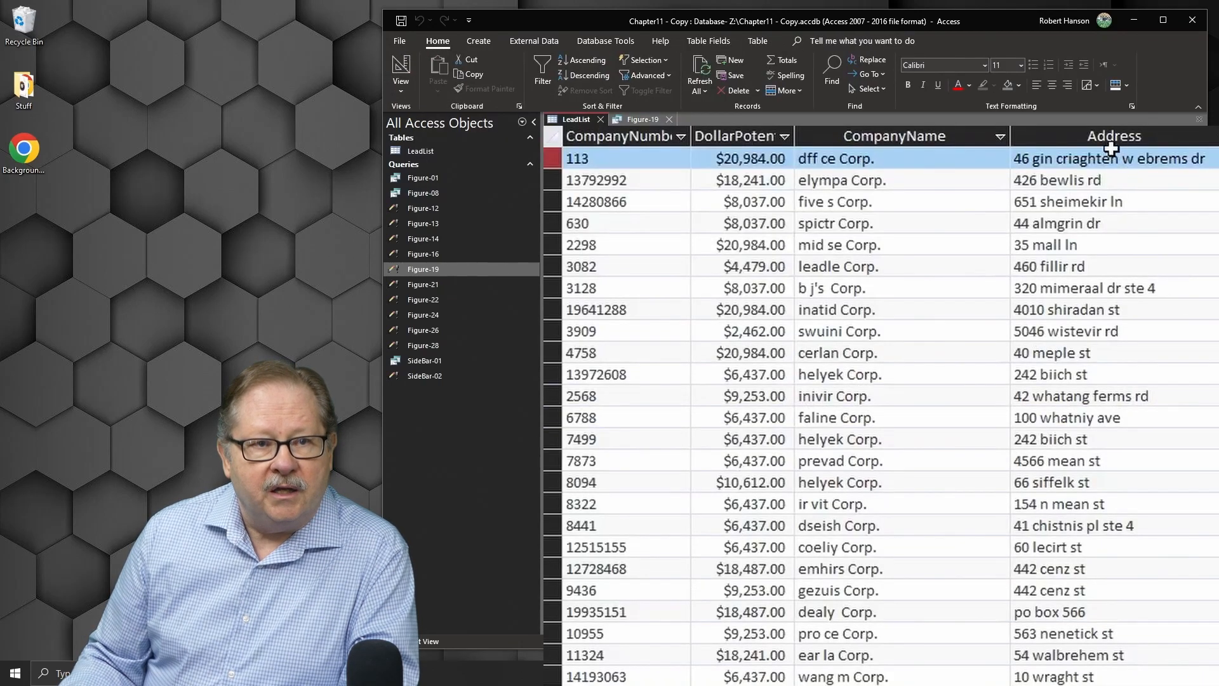
pyautogui.click(1097, 136)
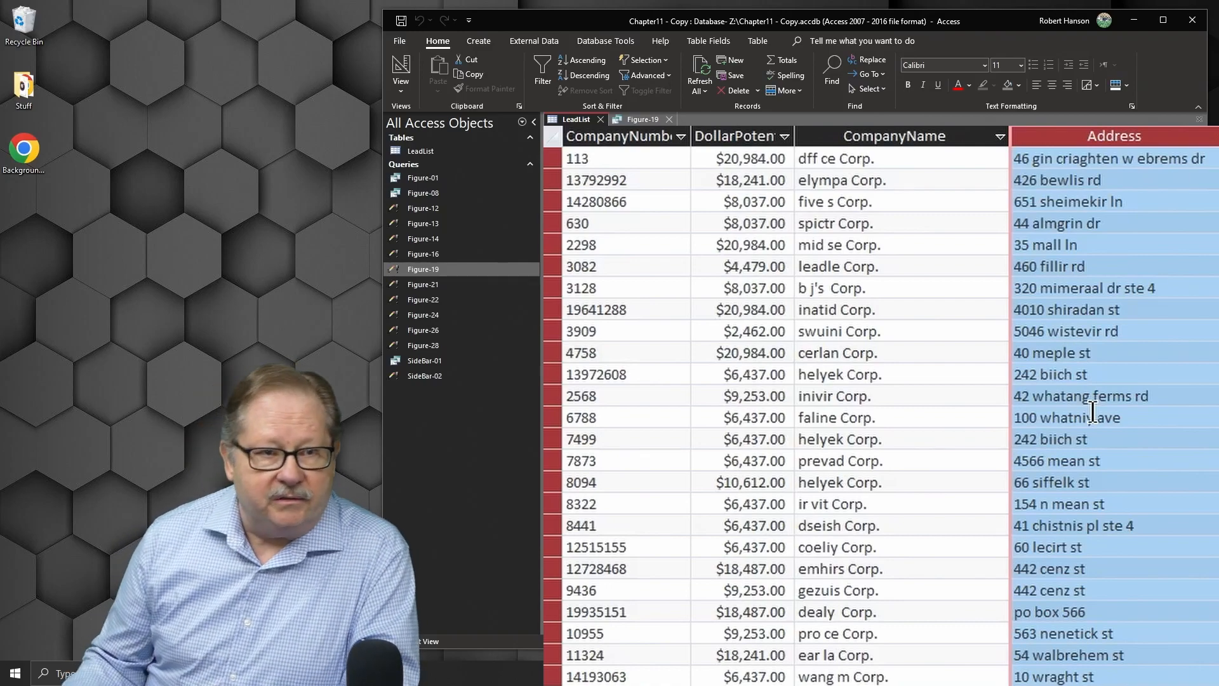
pyautogui.click(642, 119)
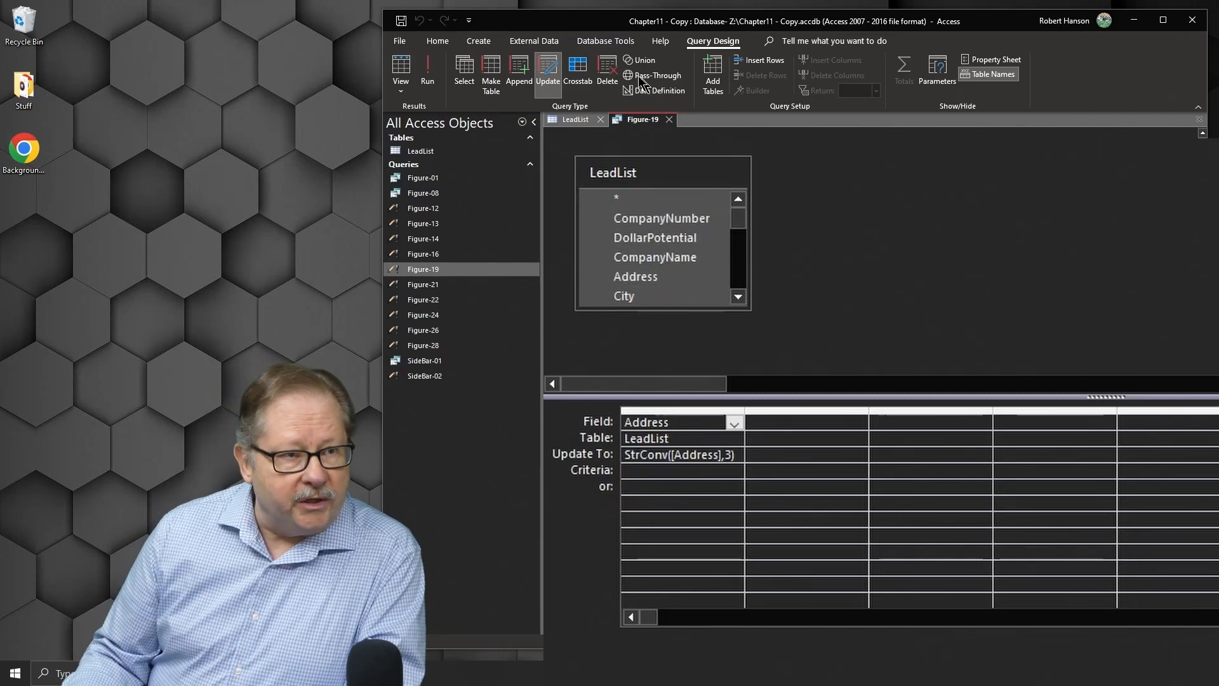
pyautogui.click(426, 70)
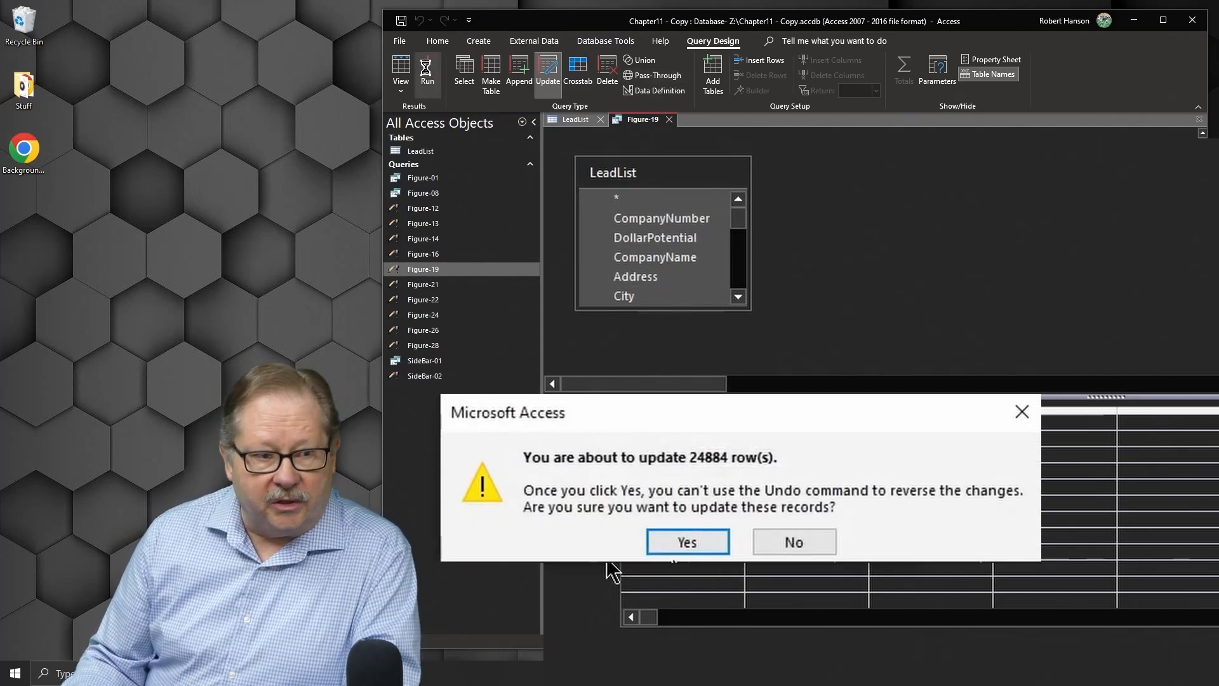
pyautogui.click(674, 541)
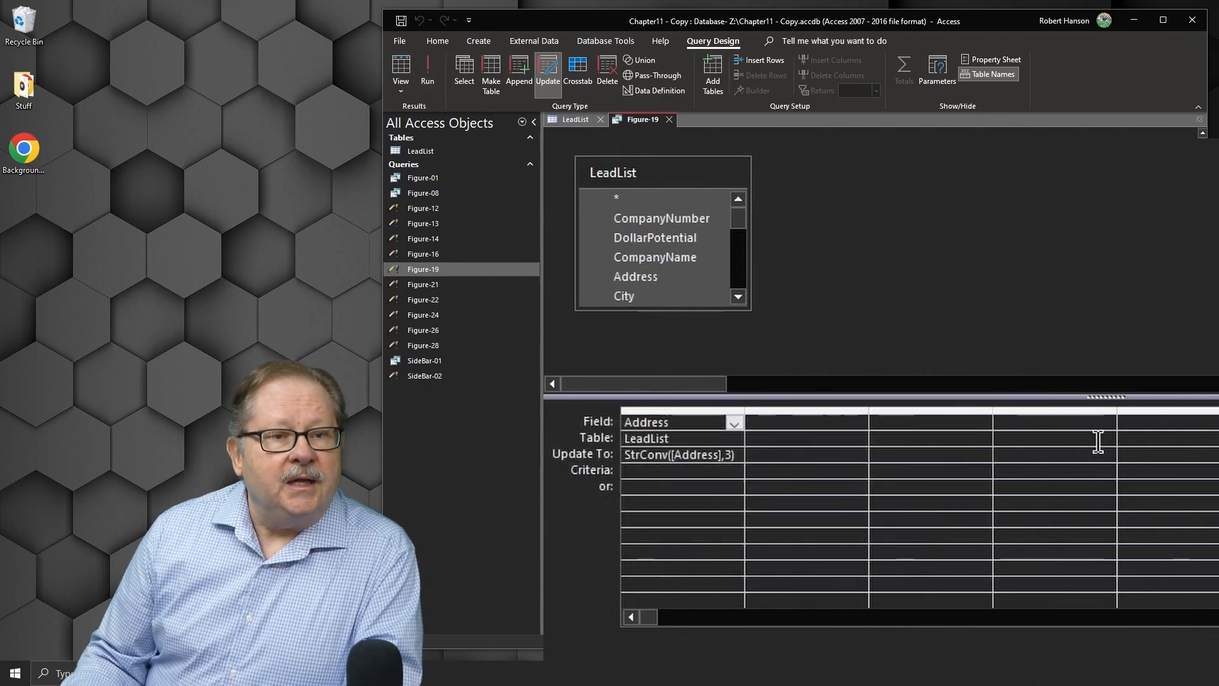
# Step: Review the proper-case addresses in the LeadList table
pyautogui.click(578, 119)
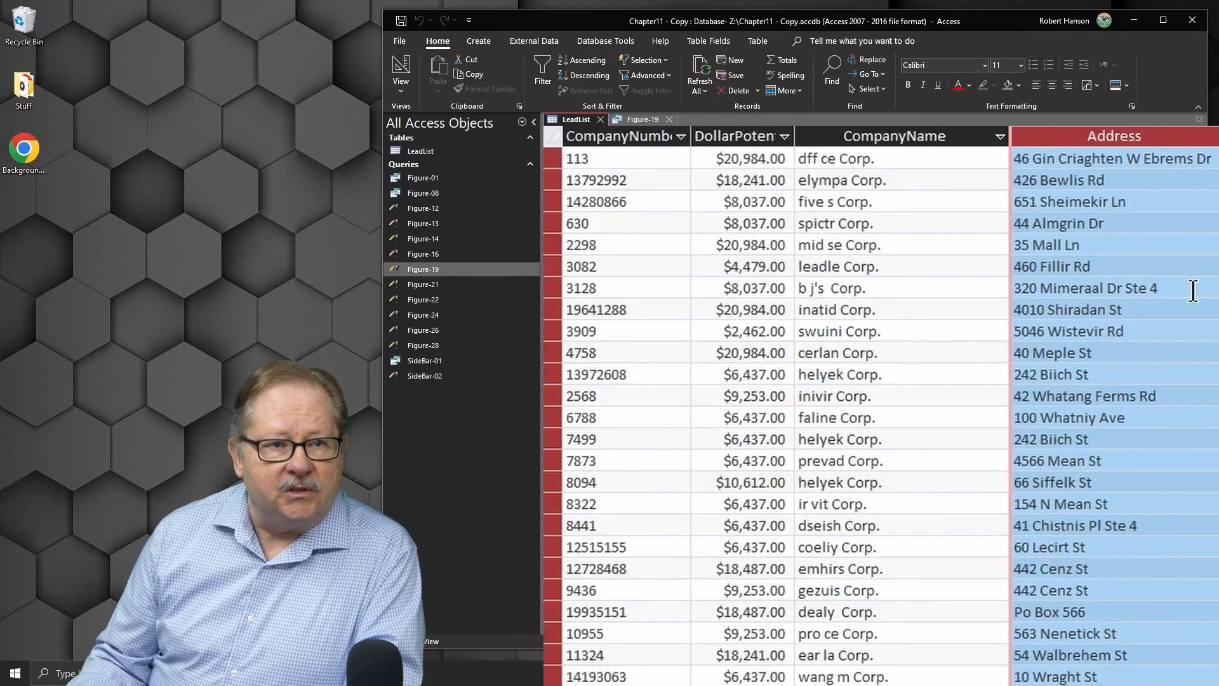
pyautogui.click(1136, 183)
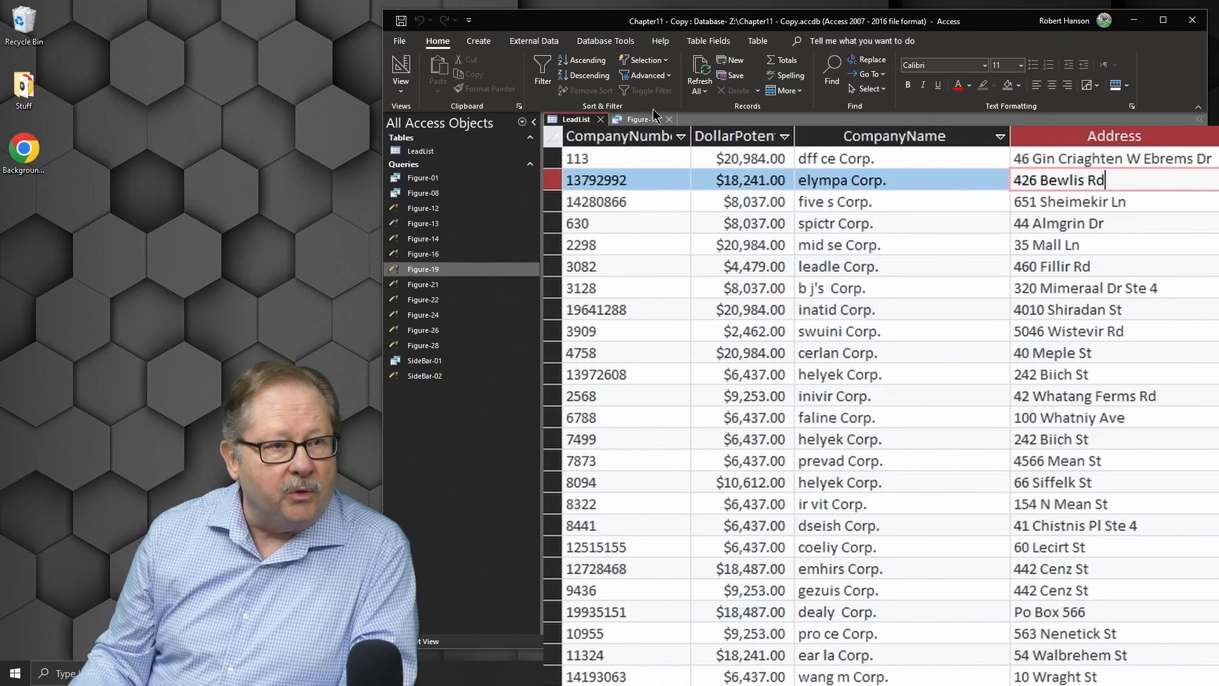
# Step: Close the Figure-19 query without saving its changes and select the State column in LeadList
pyautogui.click(619, 120)
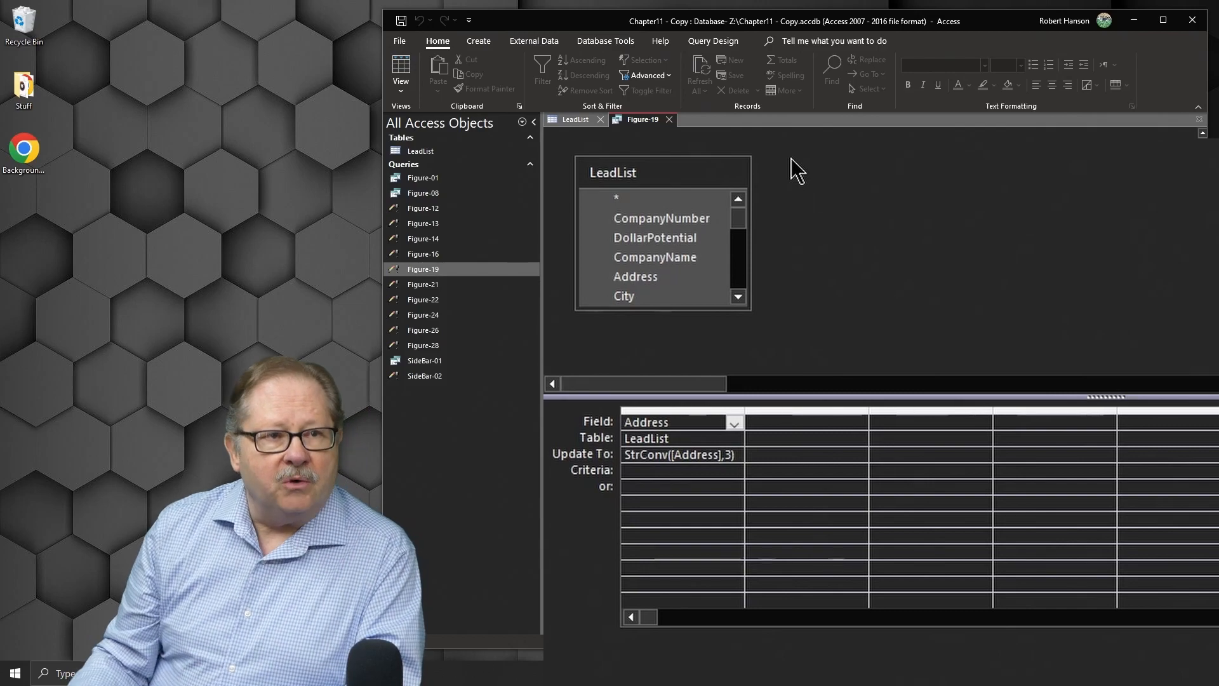
pyautogui.click(669, 120)
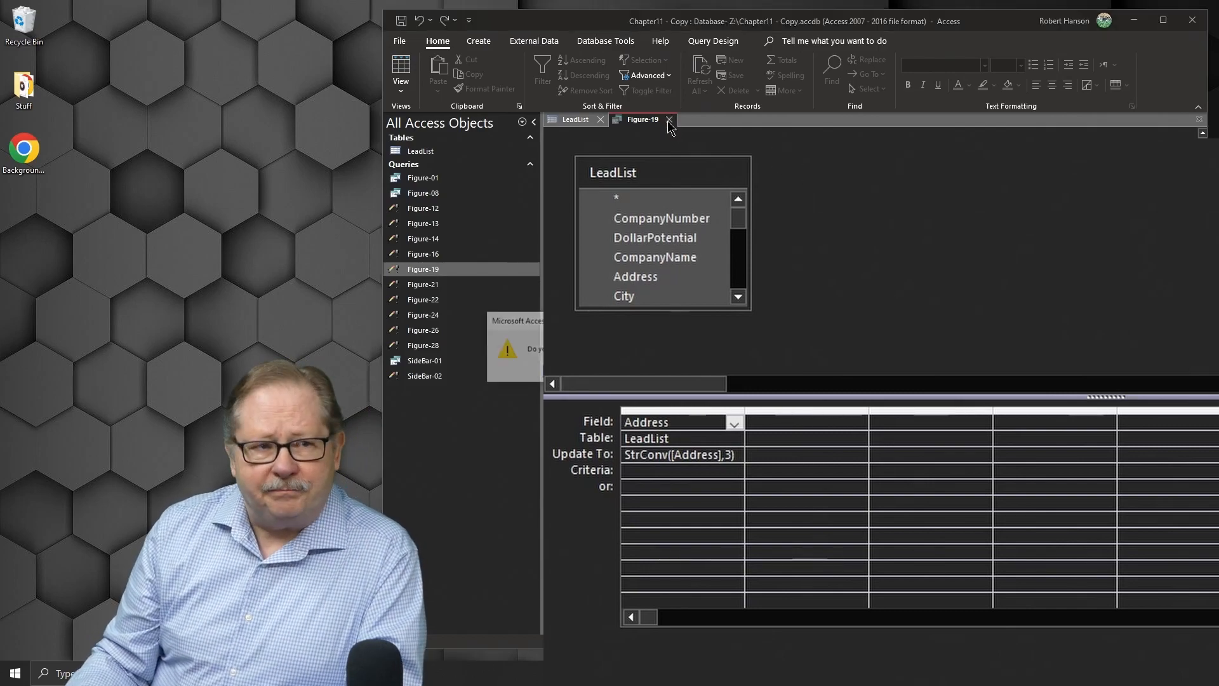
pyautogui.press('n')
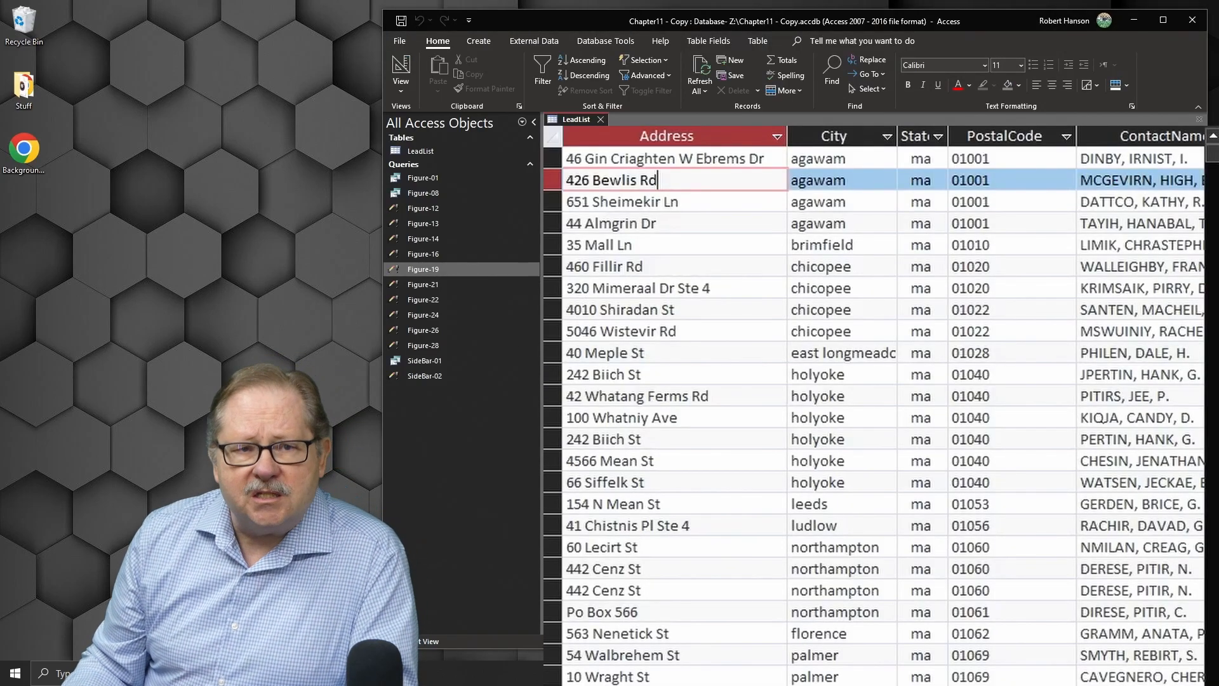
pyautogui.click(912, 133)
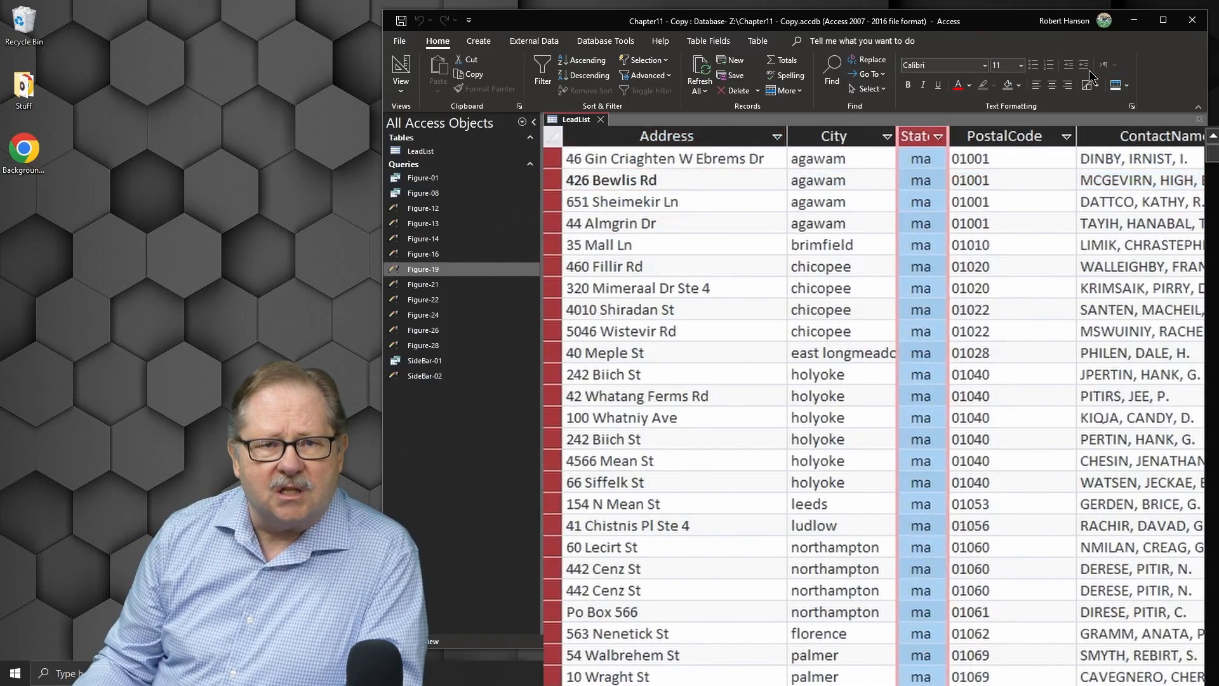
# Step: Examine the State values in LeadList, including the list of values in the State column's filter, without applying a filter
pyautogui.click(922, 159)
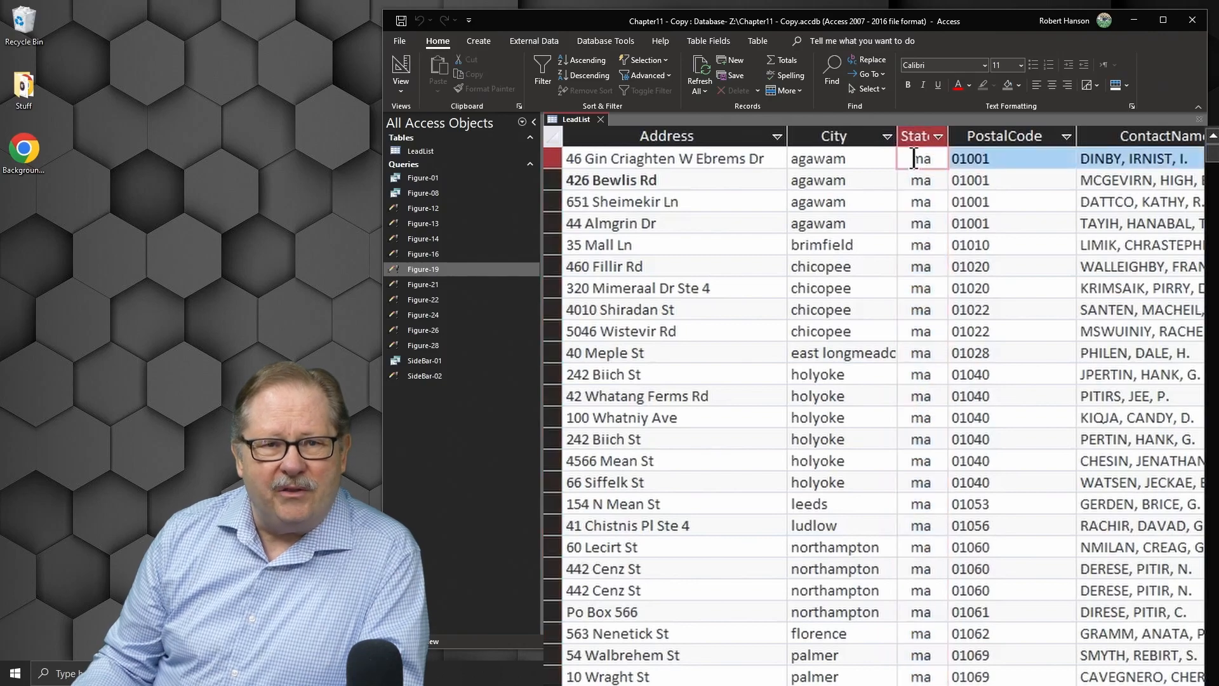
pyautogui.moveTo(912, 158); pyautogui.dragTo(880, 159)
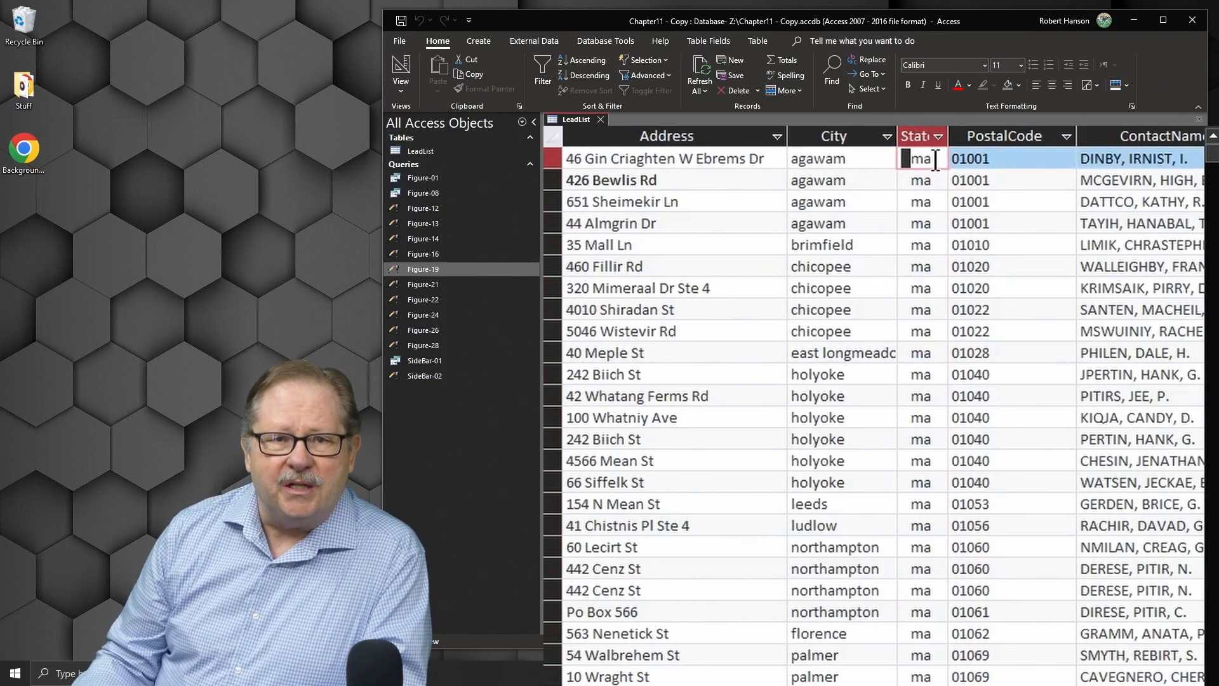
pyautogui.moveTo(935, 158); pyautogui.dragTo(952, 158)
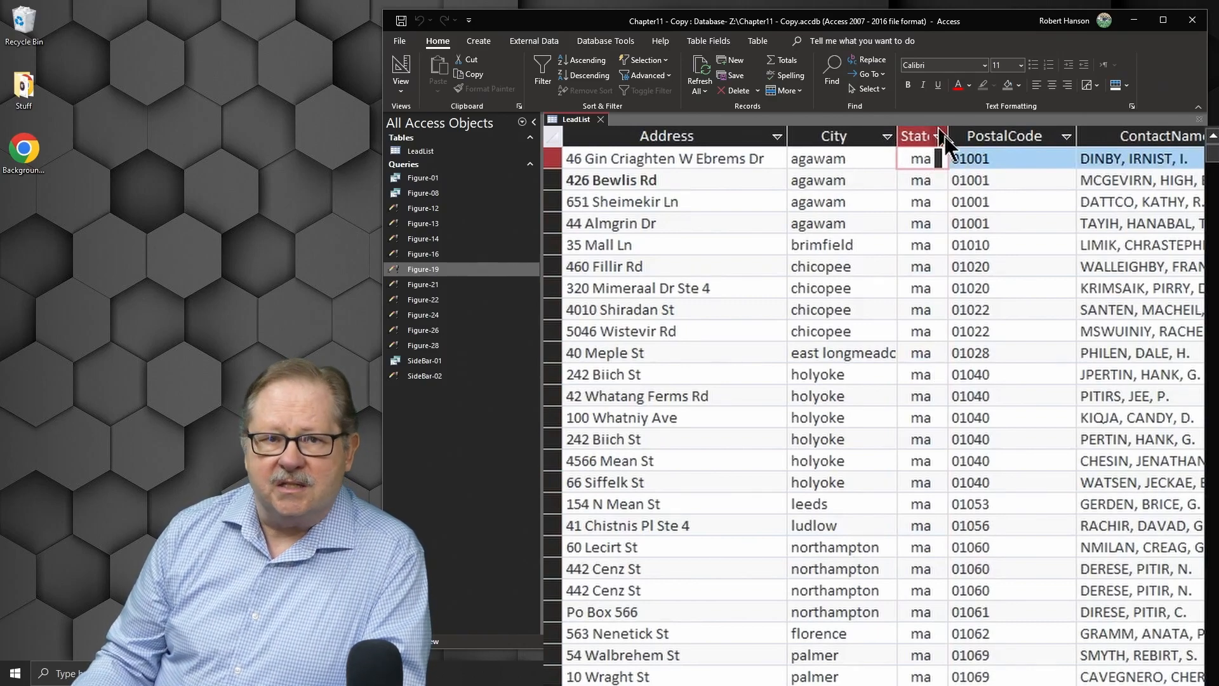
pyautogui.click(937, 136)
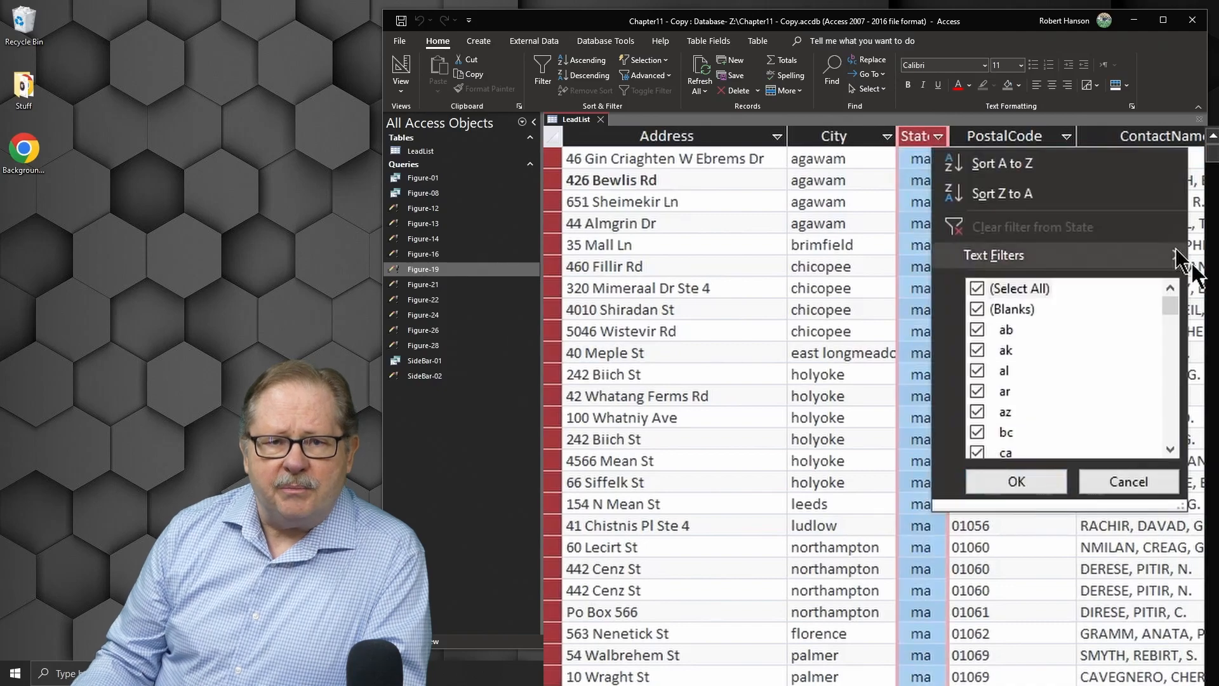
pyautogui.scroll(-15, 1093, 348)
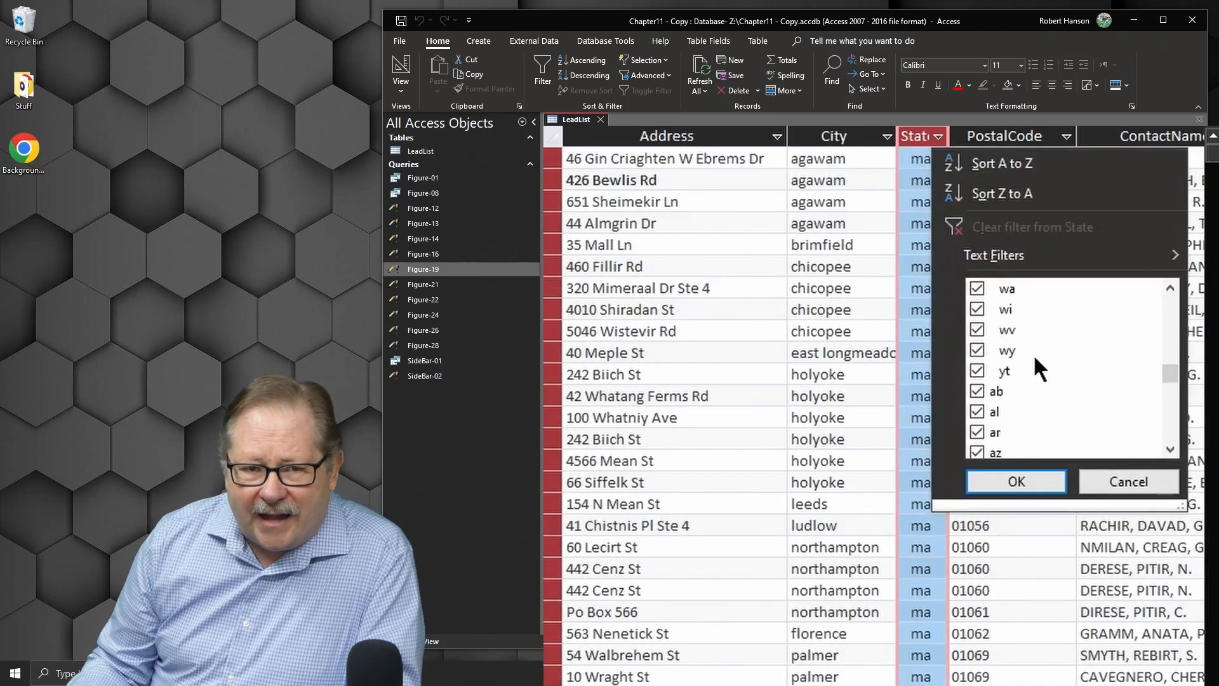
pyautogui.scroll(3, 1035, 358)
pyautogui.scroll(-2, 1034, 381)
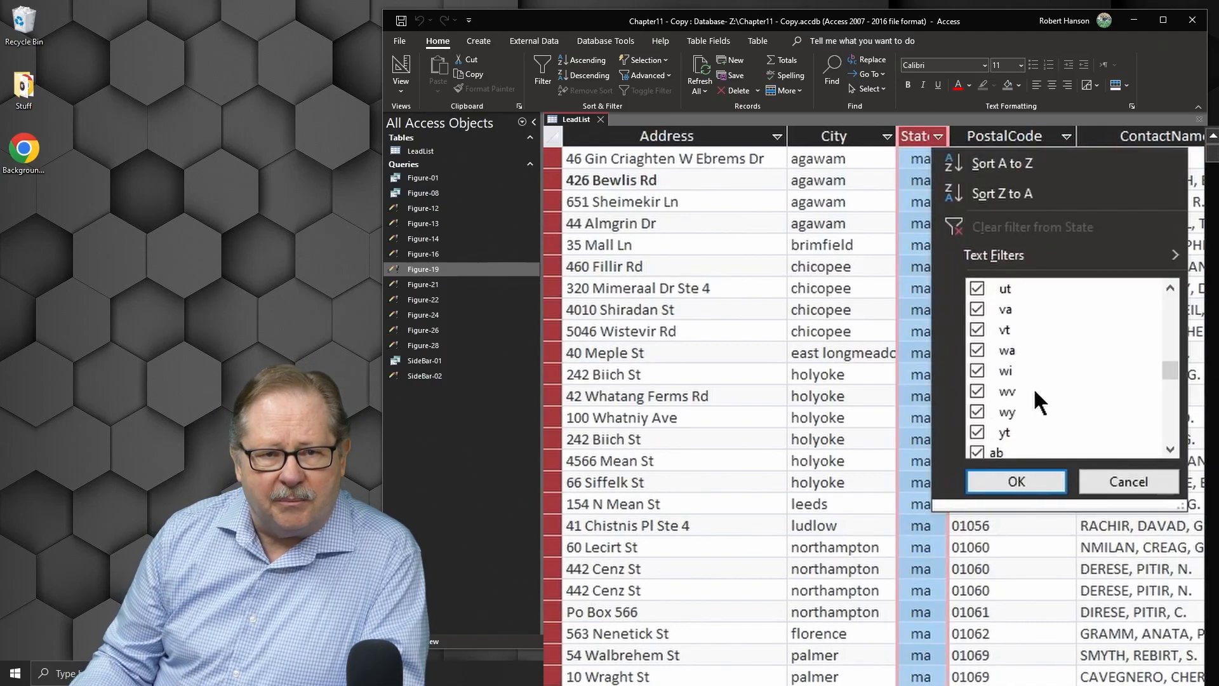
pyautogui.scroll(-2, 1023, 399)
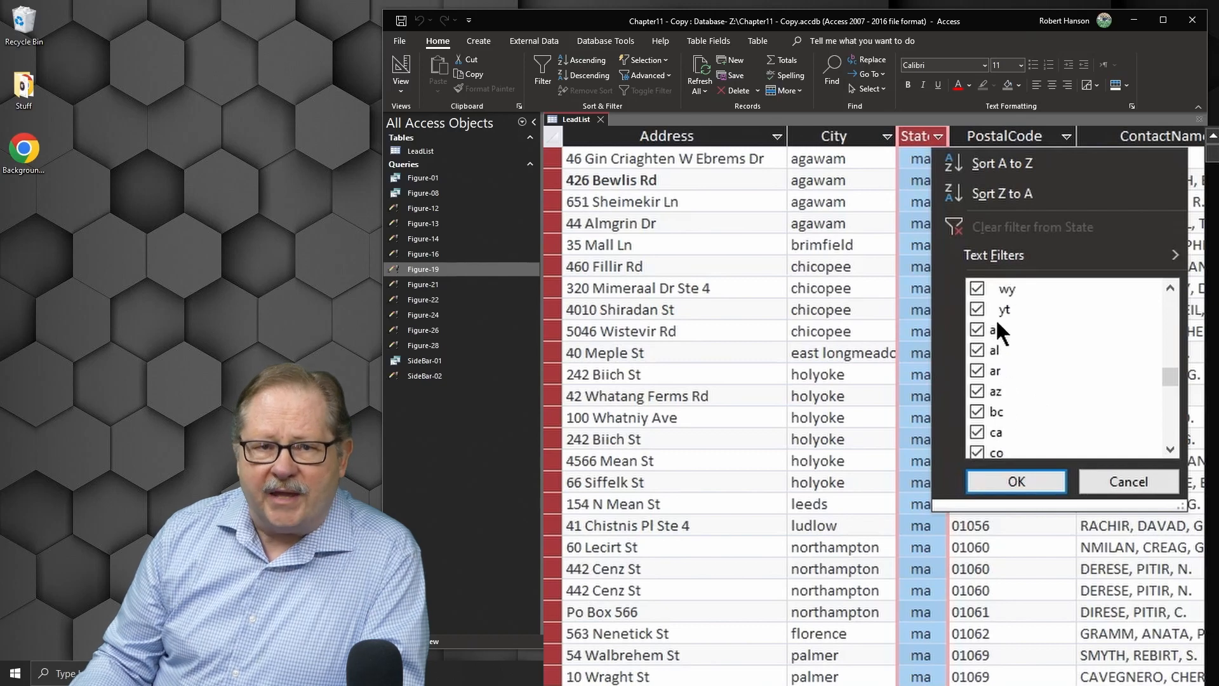
pyautogui.scroll(11, 1018, 364)
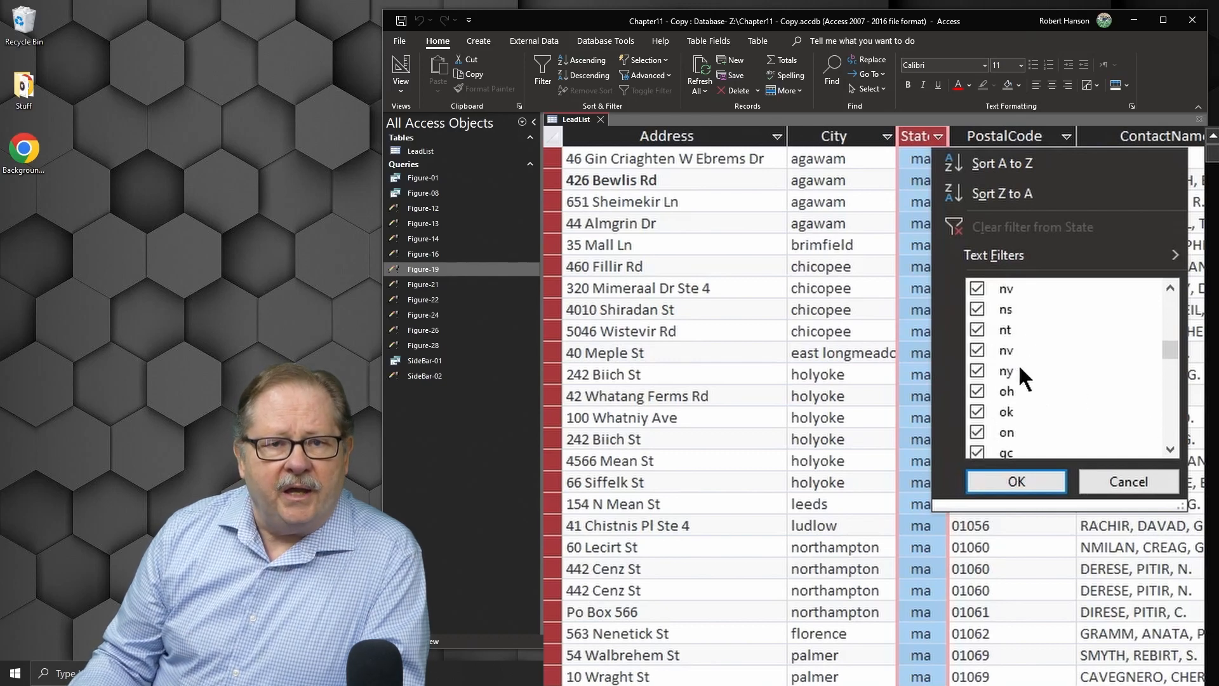
pyautogui.scroll(9, 1018, 363)
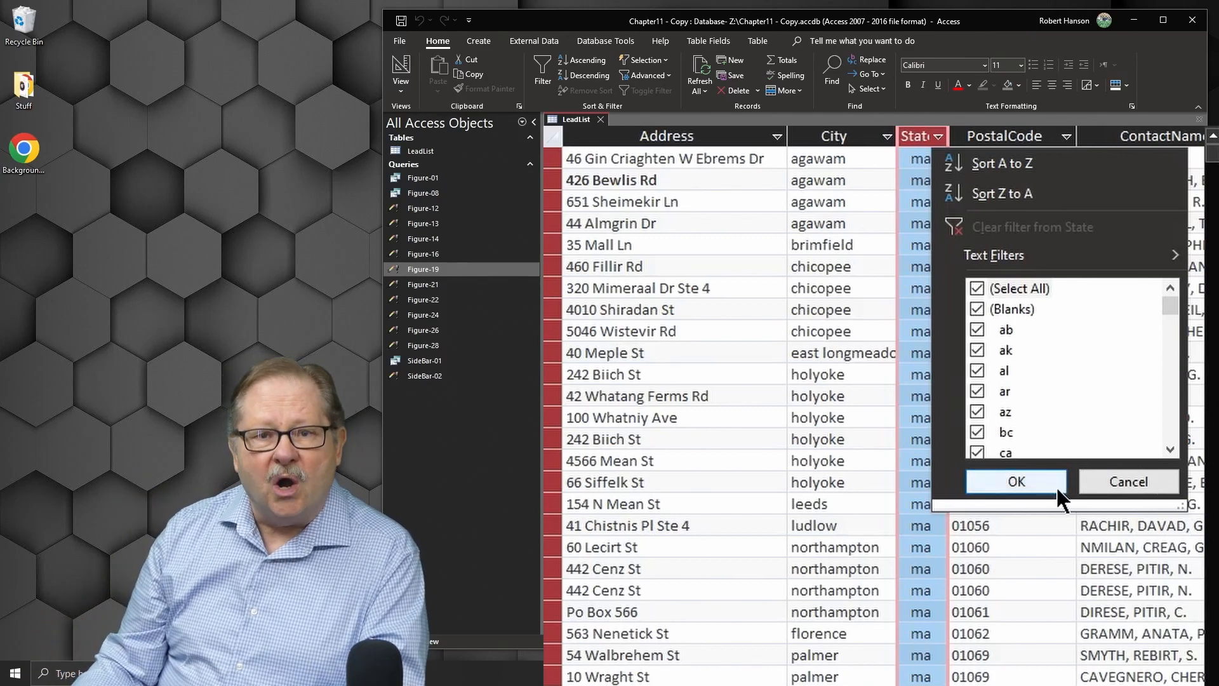
pyautogui.click(1111, 483)
# Step: Open the Figure-21 query in Design View and run its Trim([State]) update, confirming the record update
pyautogui.rightClick(419, 284)
pyautogui.click(438, 317)
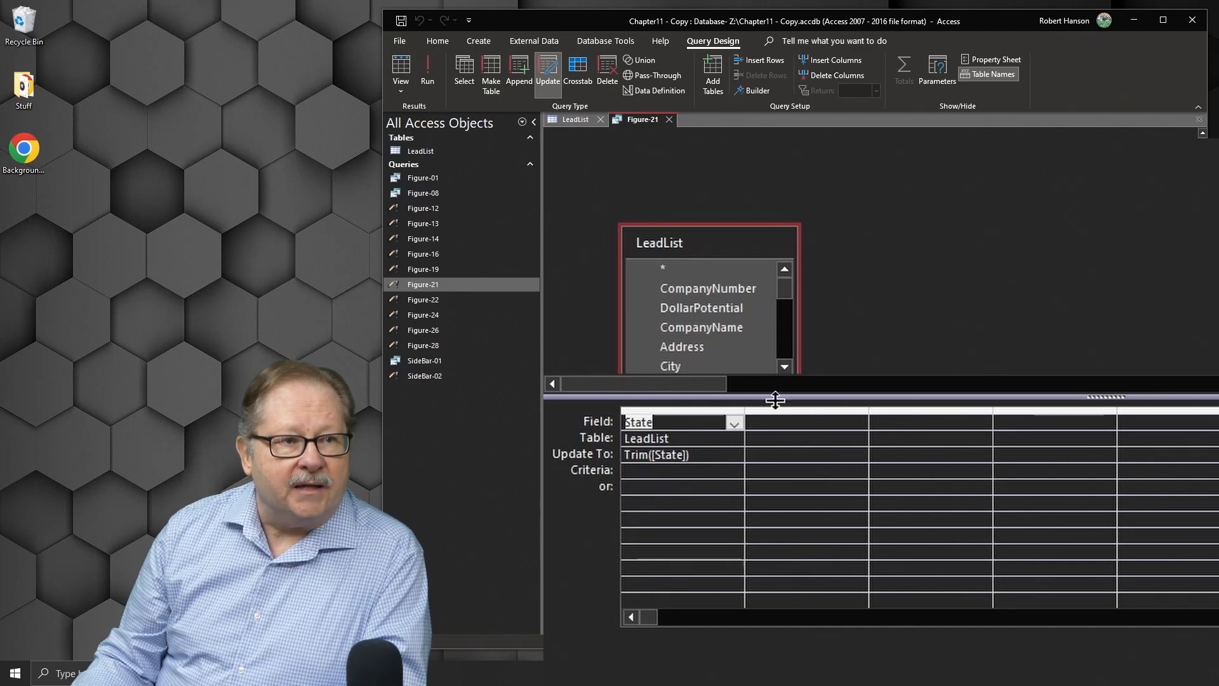
pyautogui.click(428, 71)
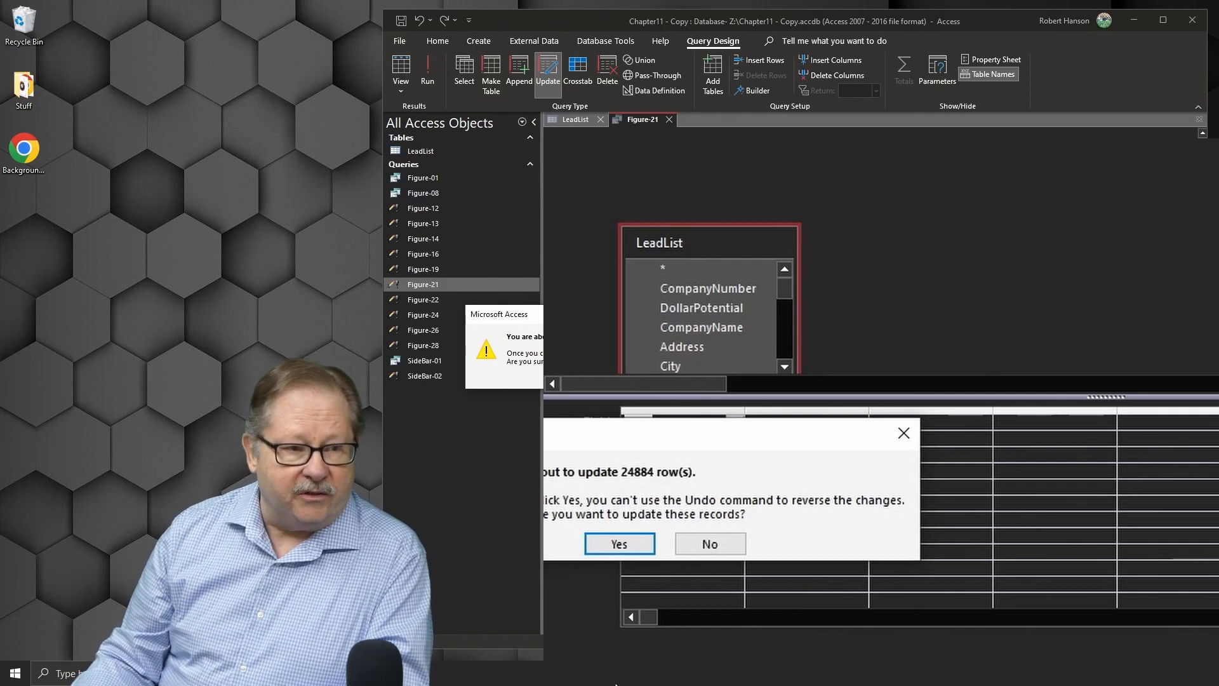
pyautogui.click(612, 544)
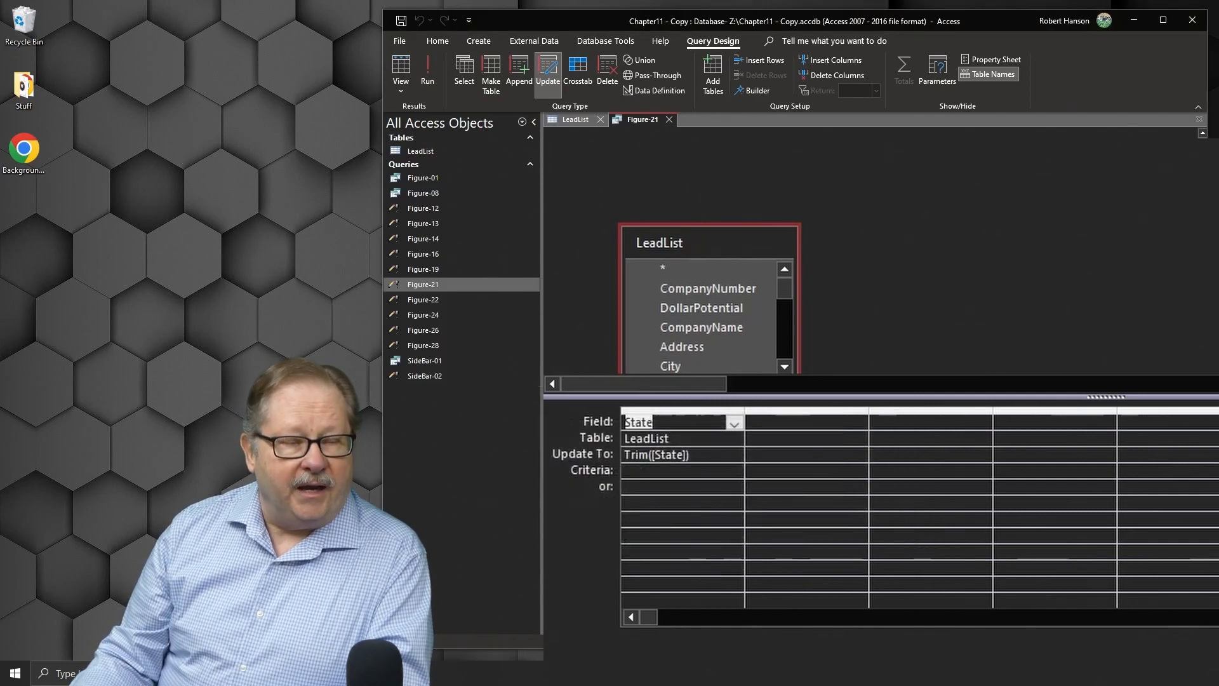
pyautogui.click(573, 120)
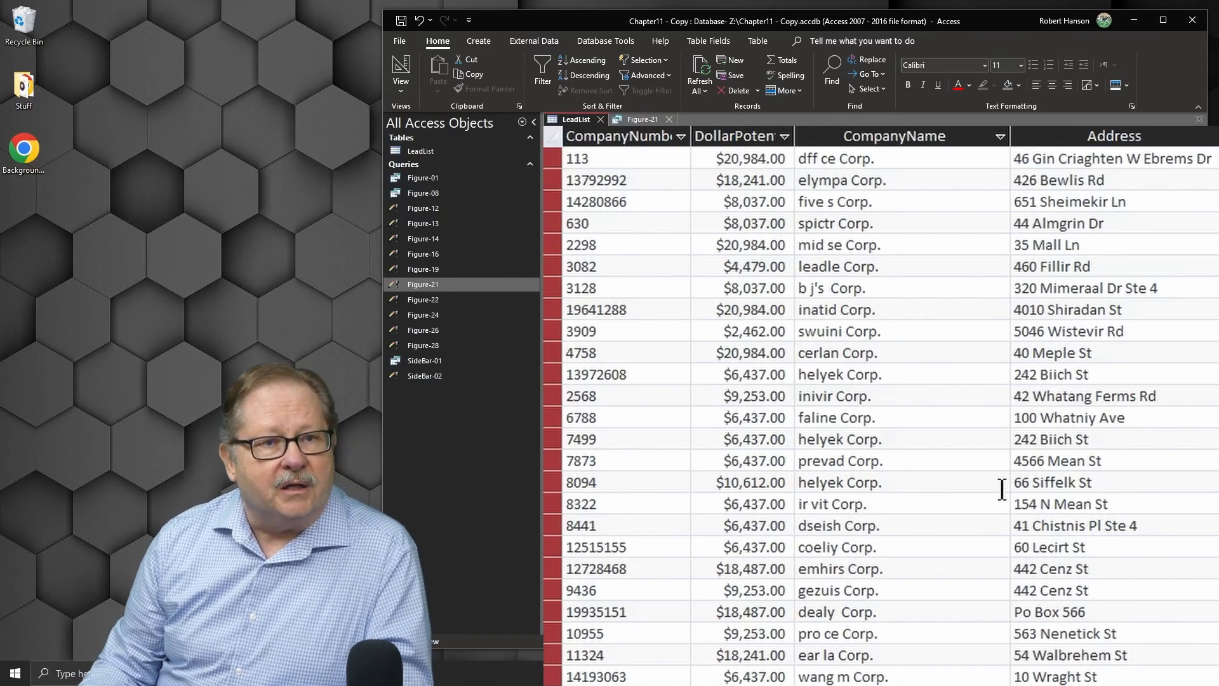
pyautogui.click(1108, 135)
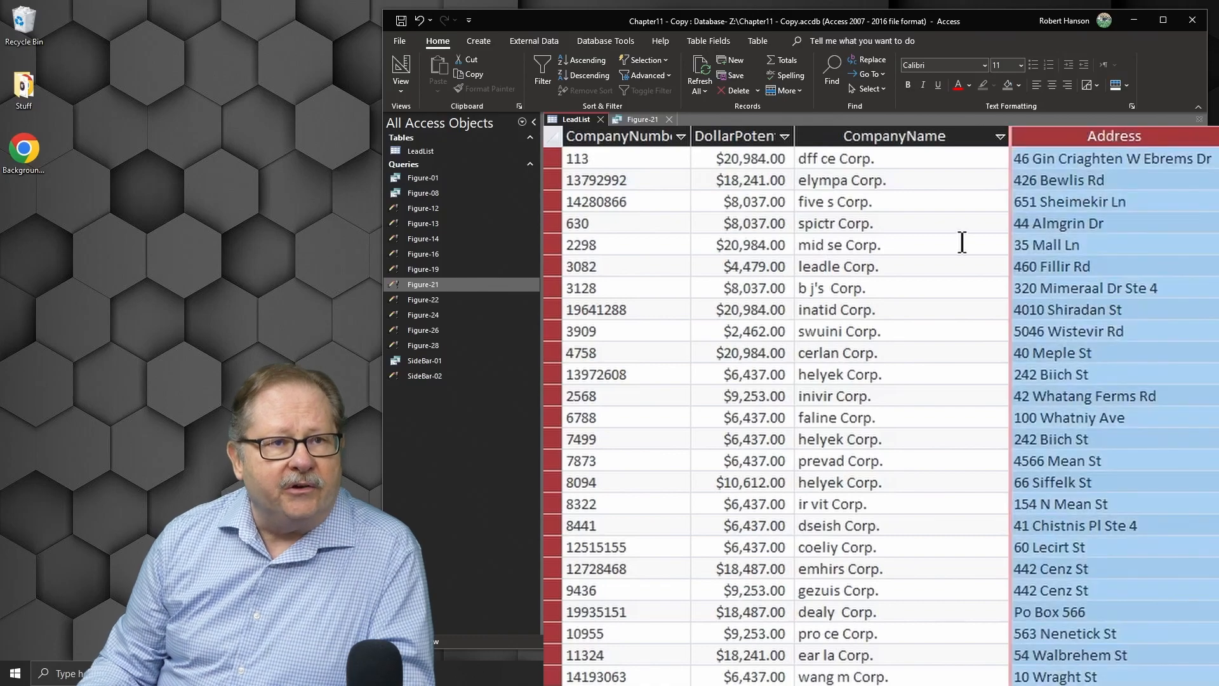
pyautogui.click(872, 61)
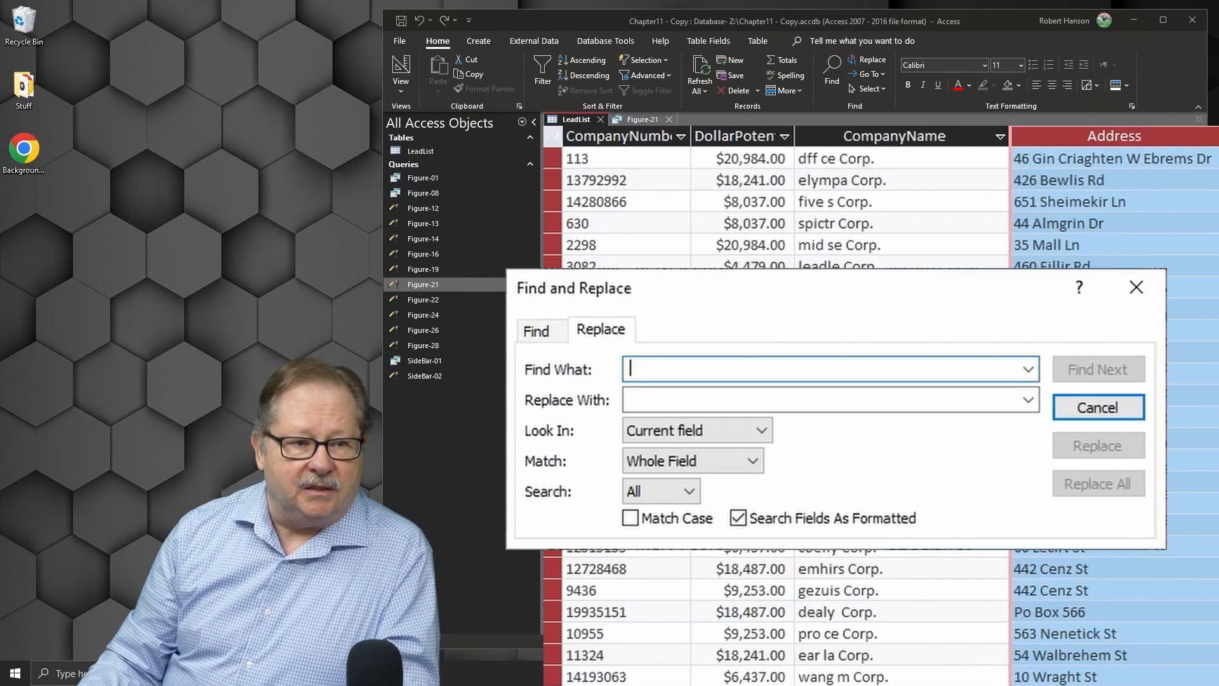
pyautogui.click(1099, 404)
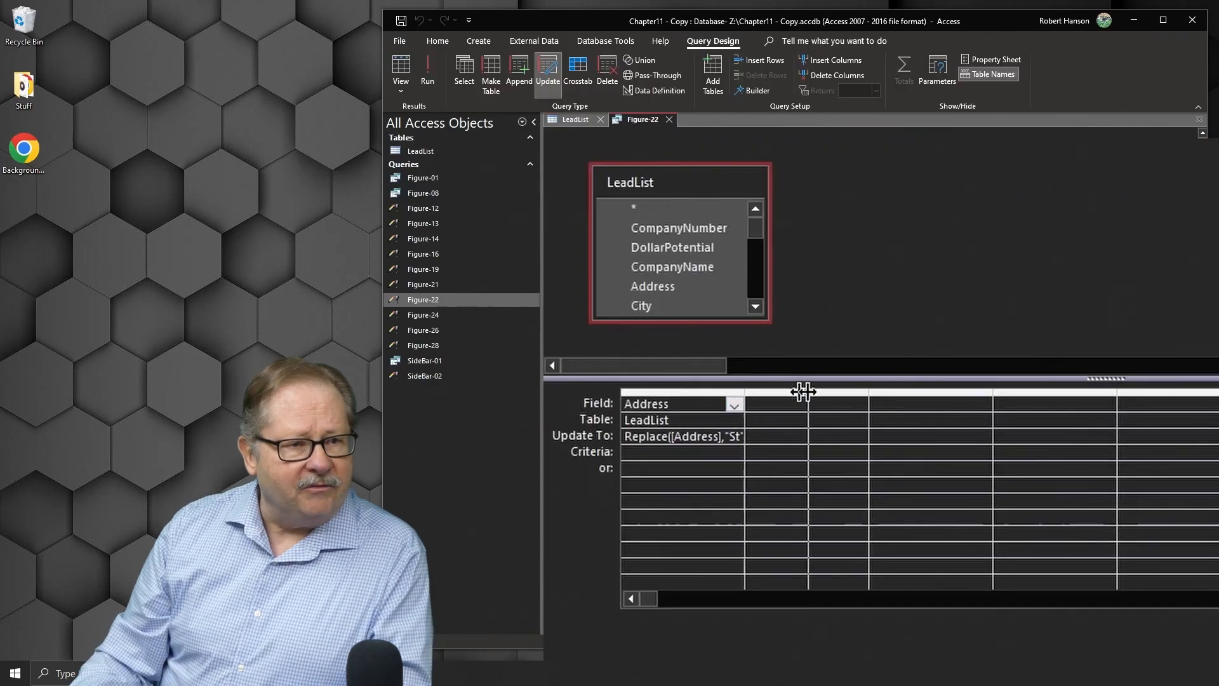
# Step: Widen the Update To column of the Figure-22 query and preview its Replace([Address],"St","Street") results in Datasheet View
pyautogui.moveTo(860, 389); pyautogui.dragTo(860, 389)
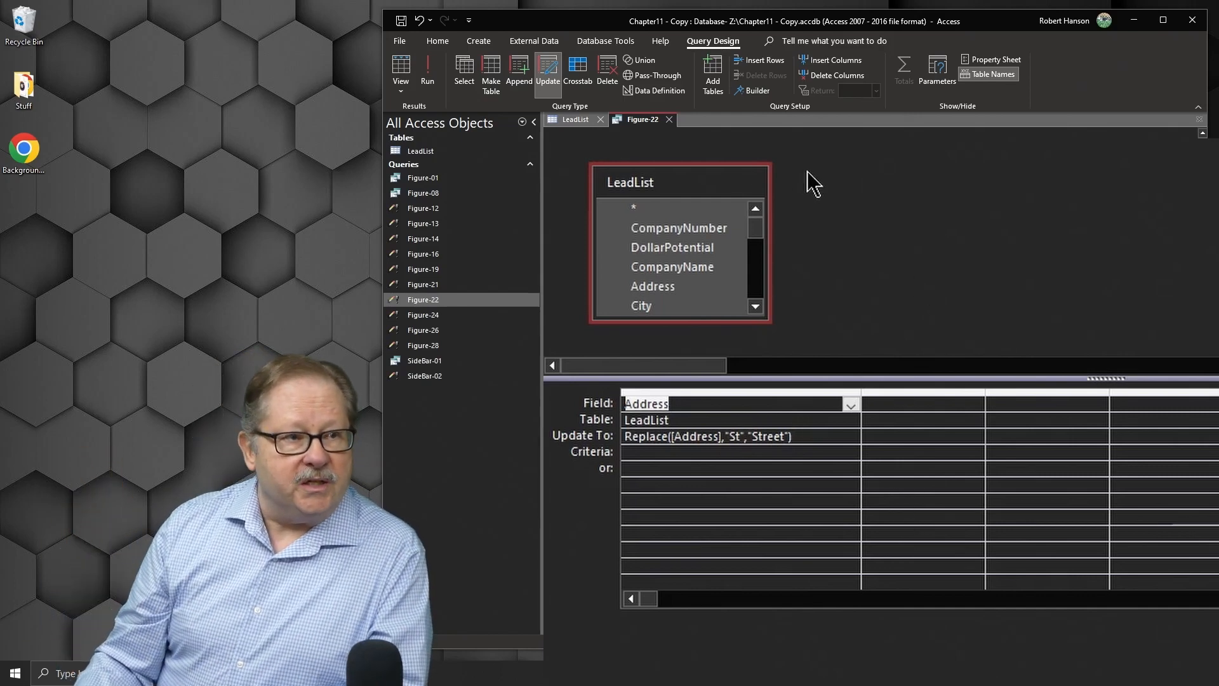
pyautogui.click(397, 58)
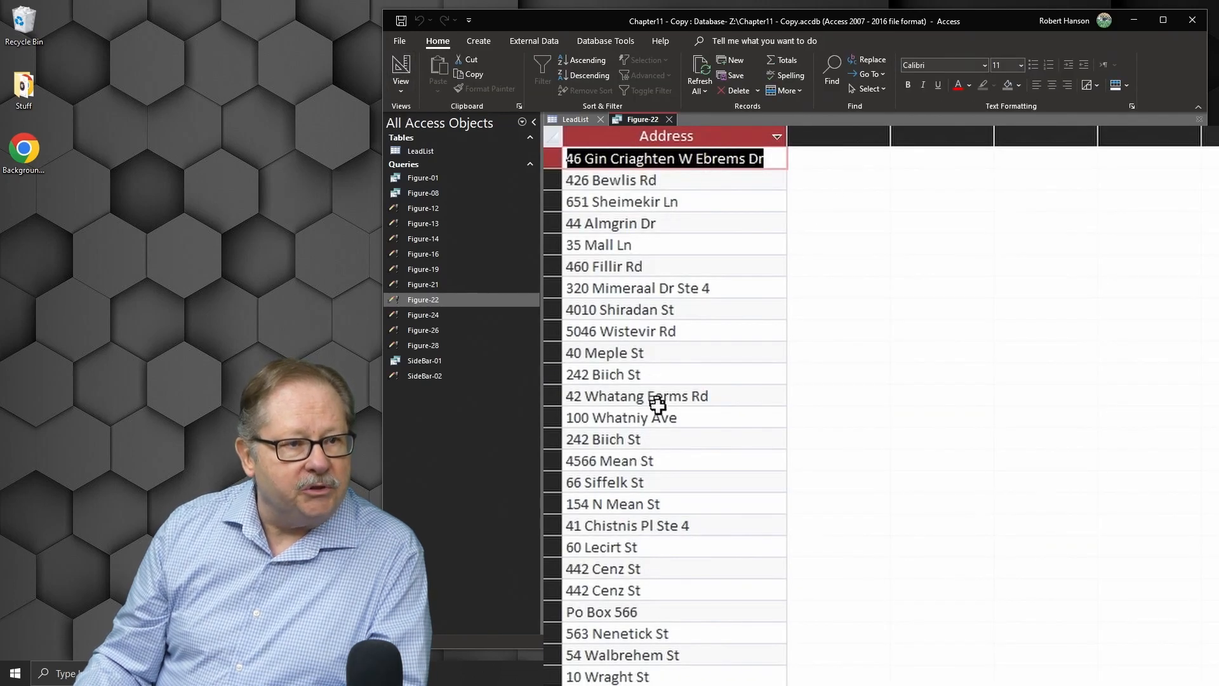
pyautogui.click(652, 353)
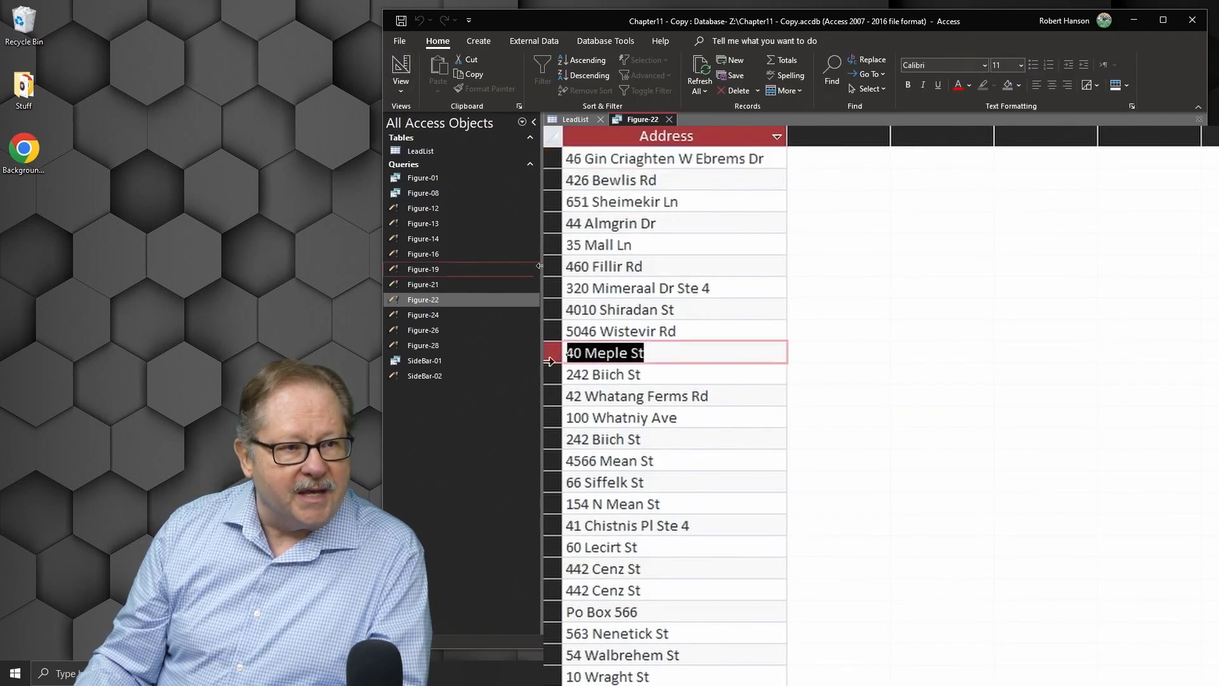
pyautogui.click(566, 373)
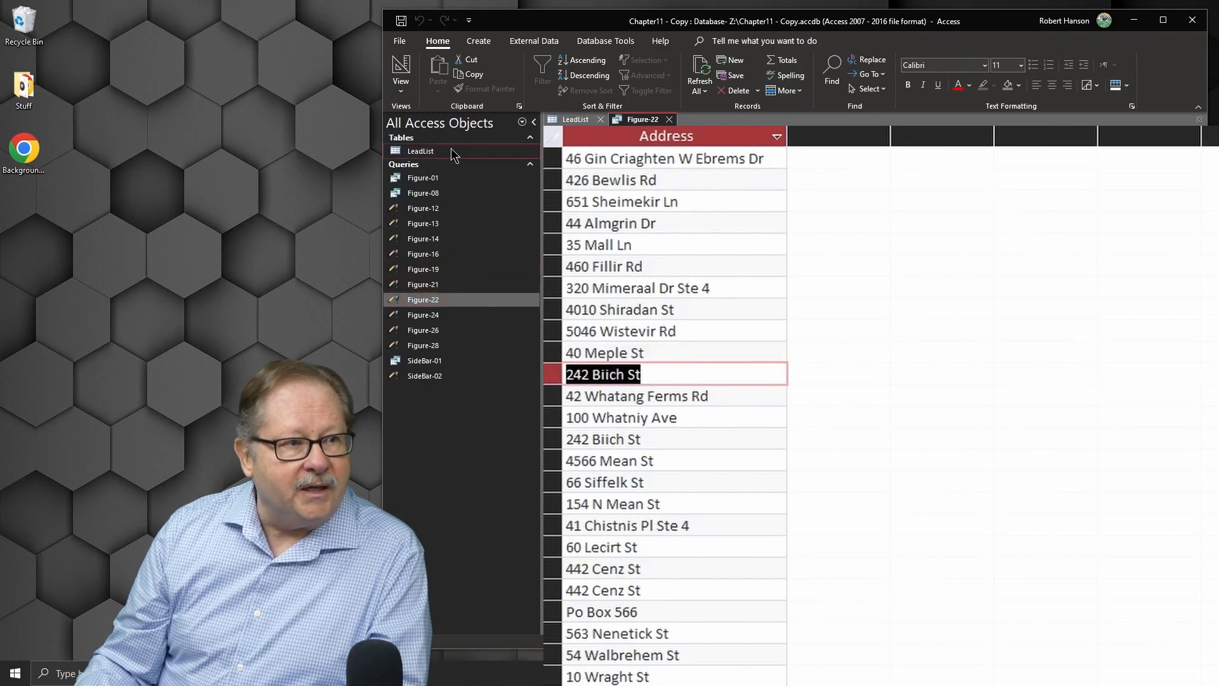
# Step: Review the Street replacements in the LeadList Address column and return to the Figure-22 query design
pyautogui.click(401, 69)
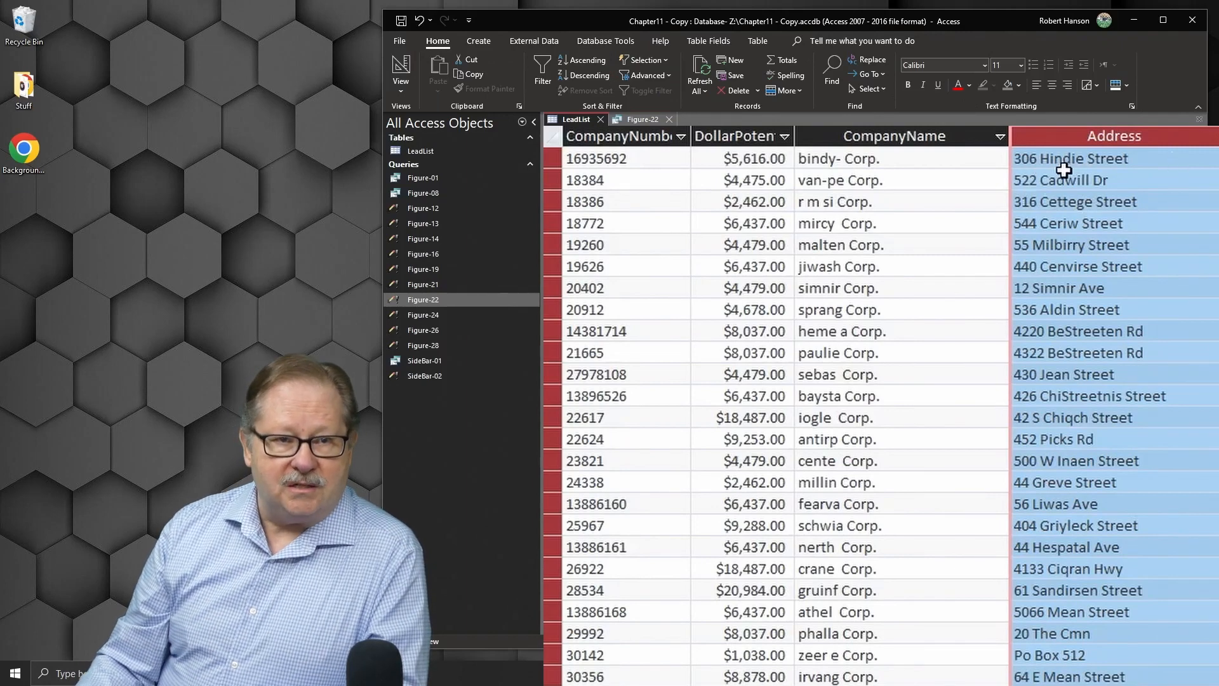
pyautogui.doubleClick(1101, 180)
pyautogui.click(643, 119)
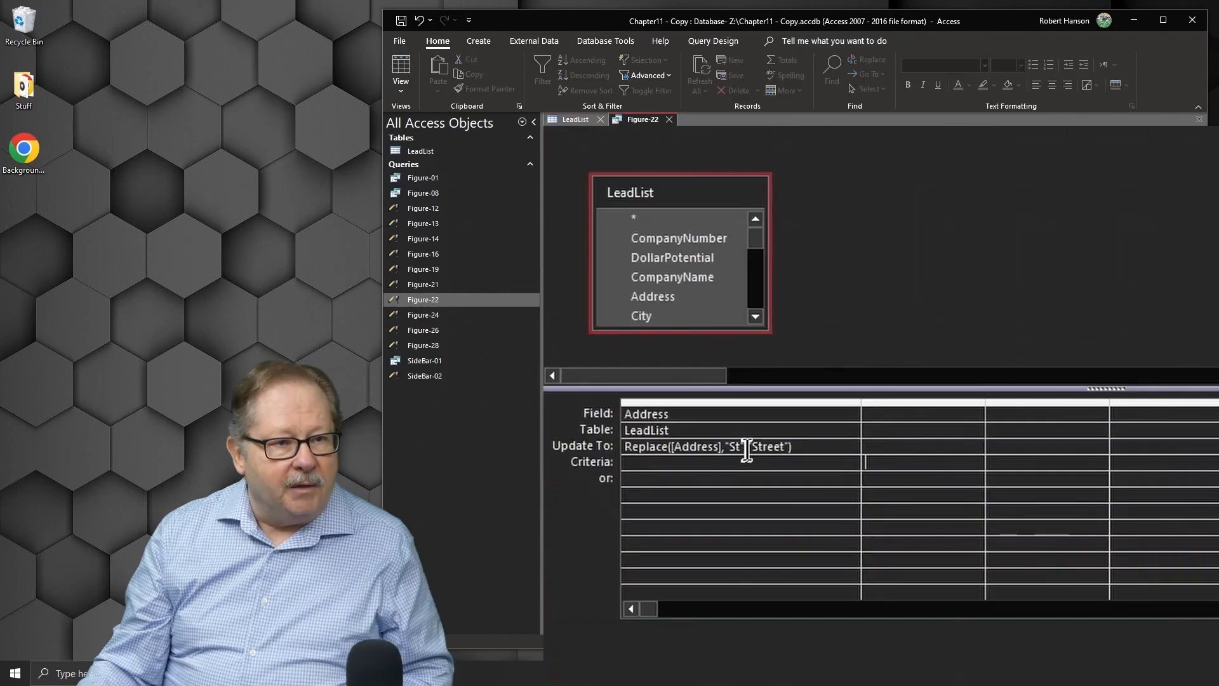
# Step: Change the Figure-22 update expression to Replace([Address],"Dr","Drive") and save the query
pyautogui.doubleClick(733, 446)
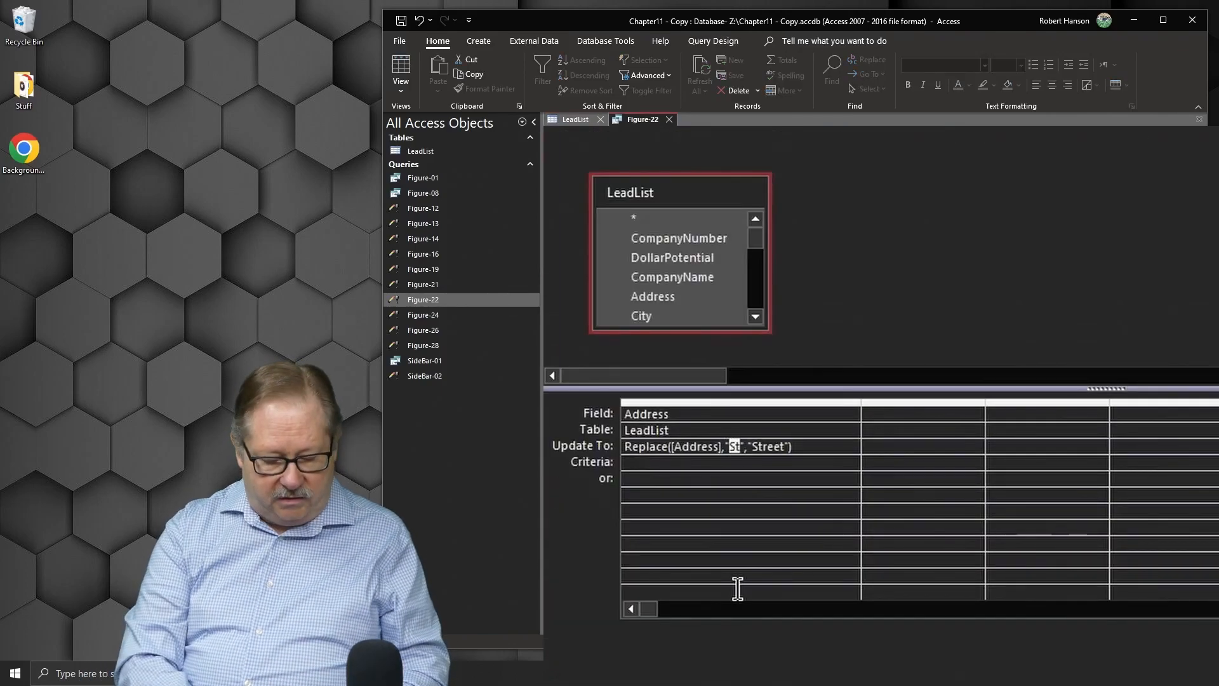
pyautogui.write('Dr')
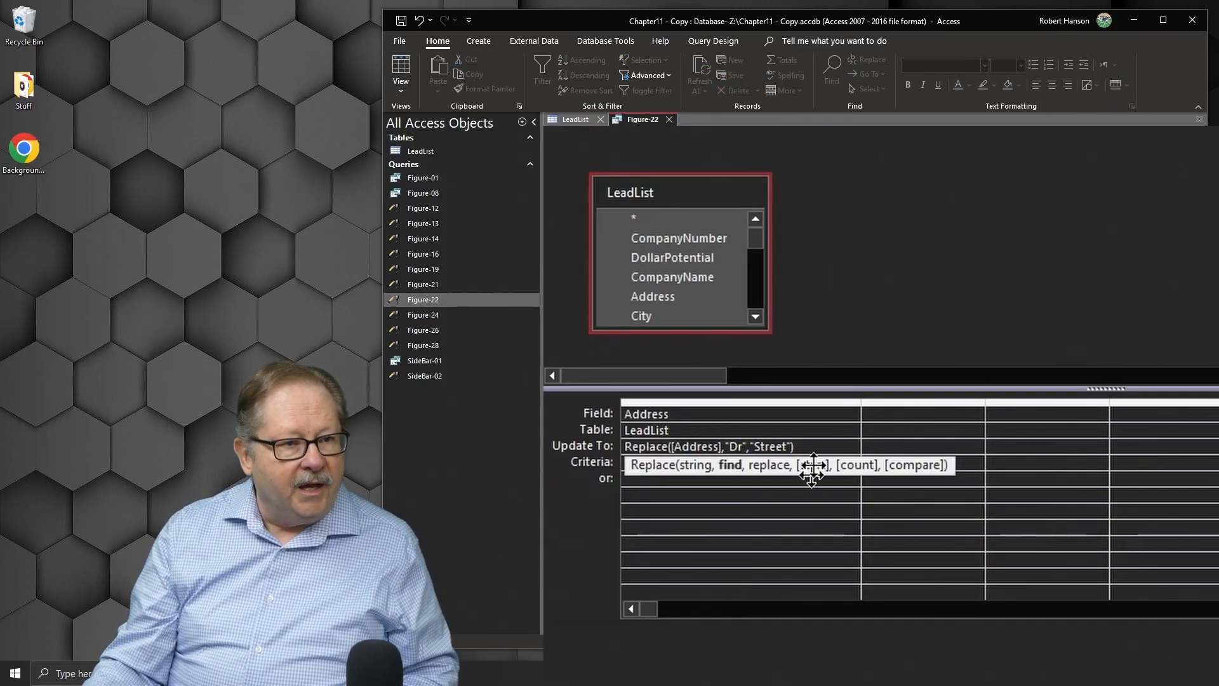
pyautogui.doubleClick(768, 446)
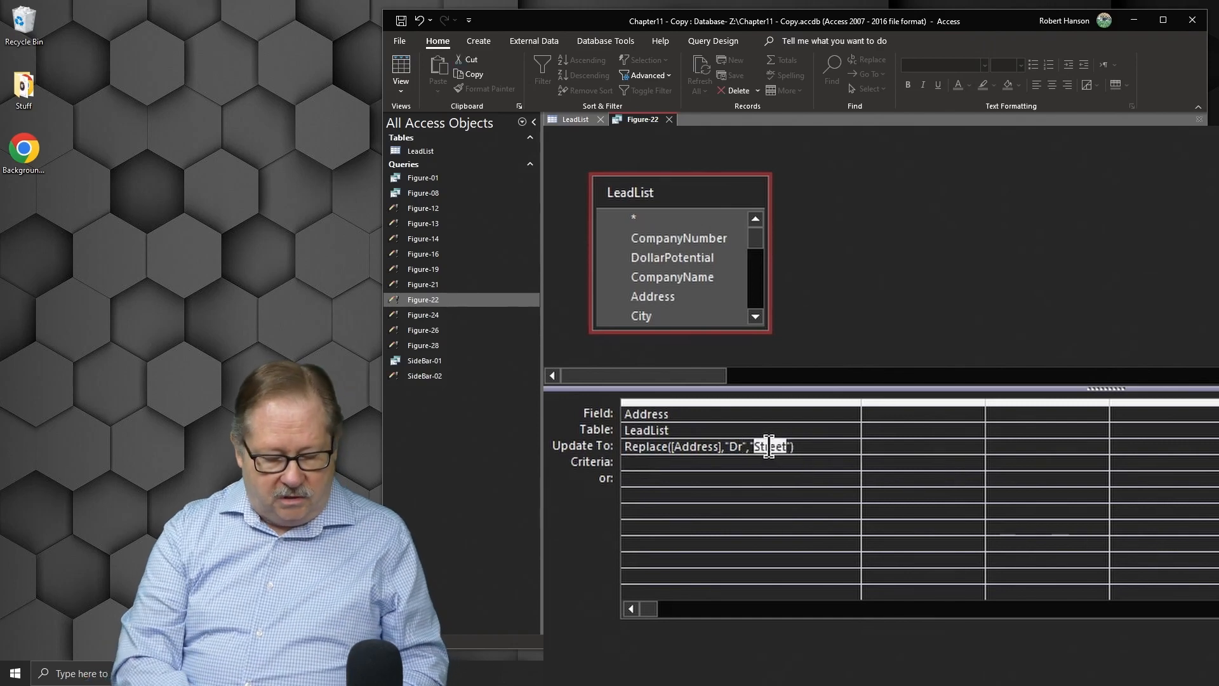
pyautogui.write('Drive')
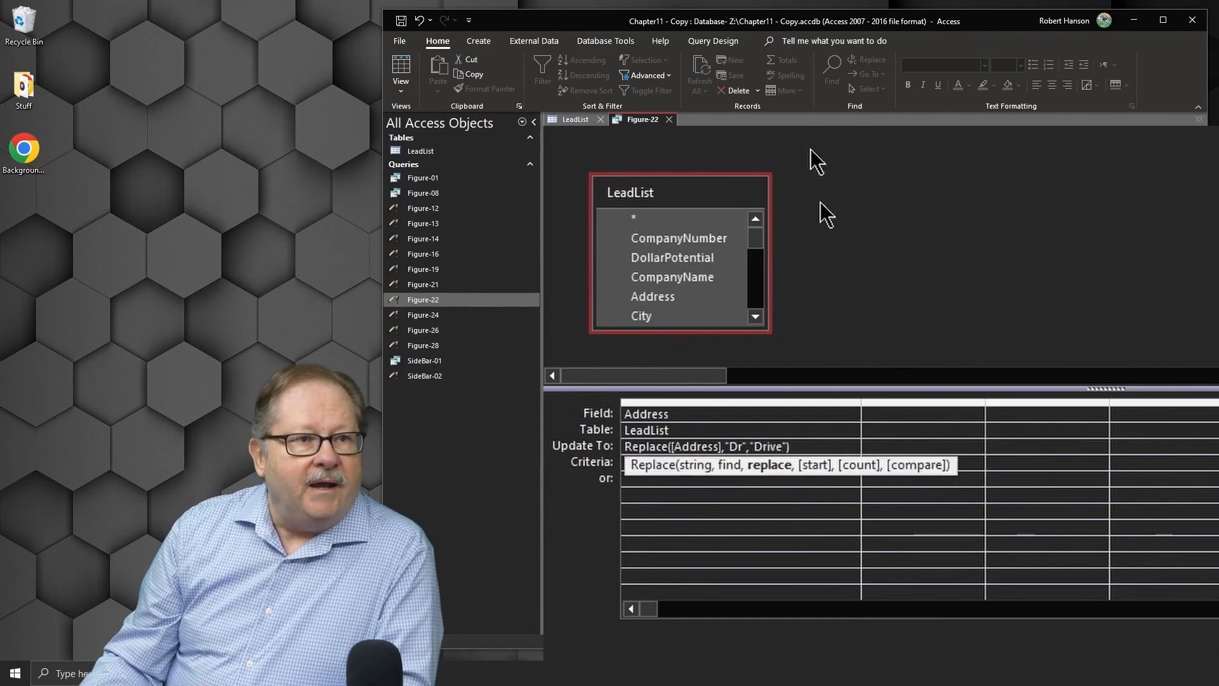
pyautogui.click(401, 21)
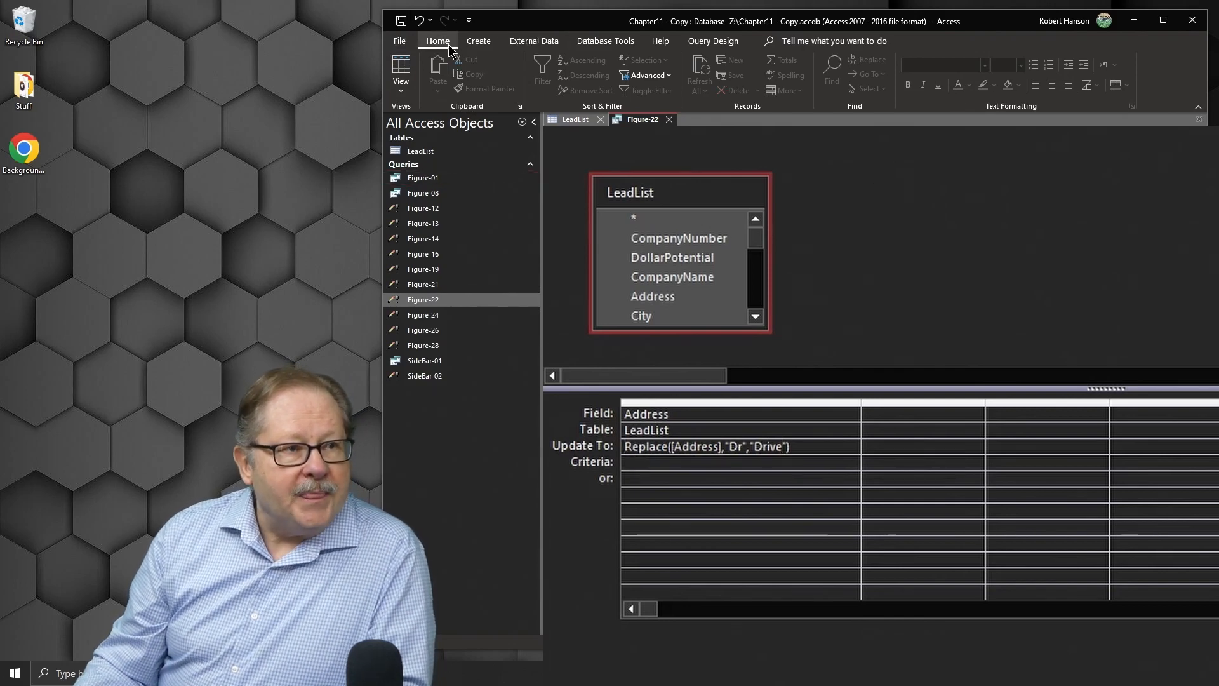
pyautogui.click(687, 40)
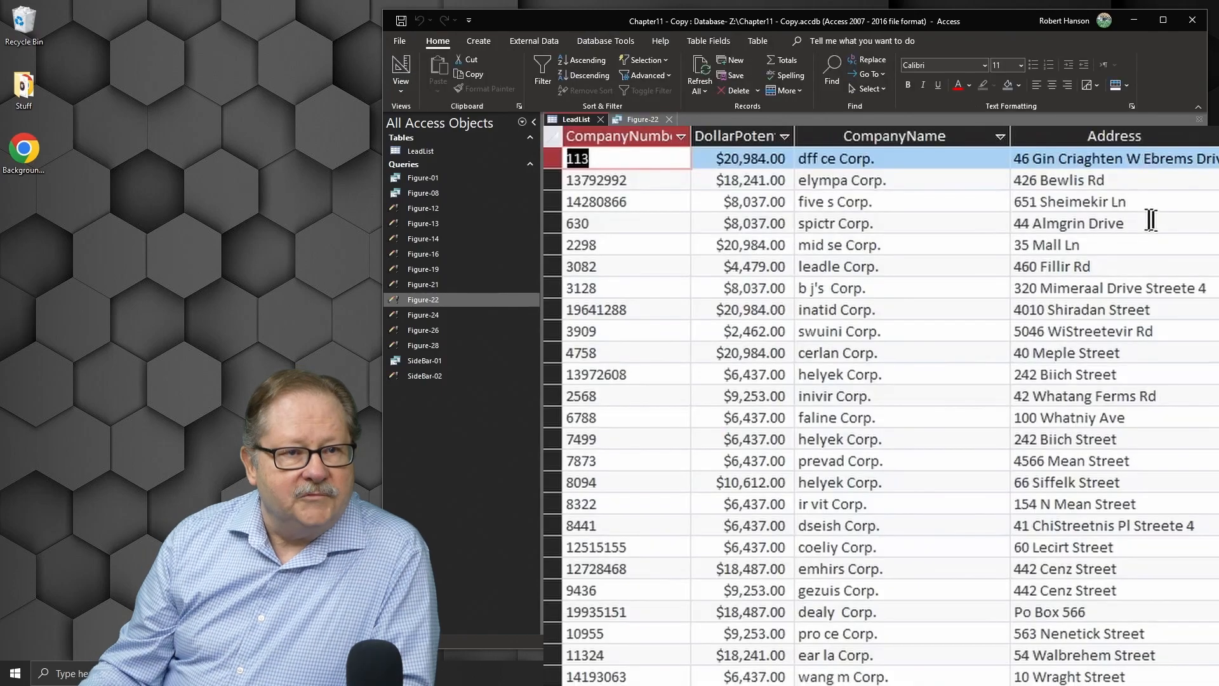
# Step: Review the Phone and Fax columns in LeadList, selecting the area code digits of the first phone number
pyautogui.moveTo(1145, 219); pyautogui.dragTo(970, 215)
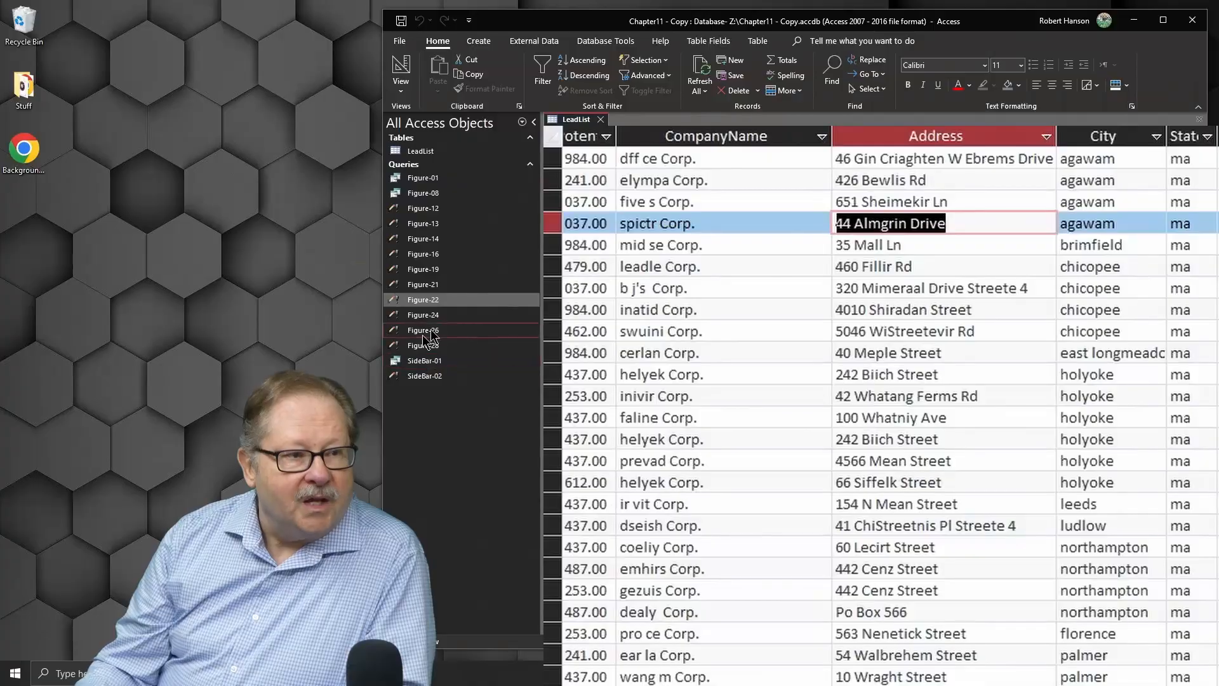
pyautogui.click(425, 314)
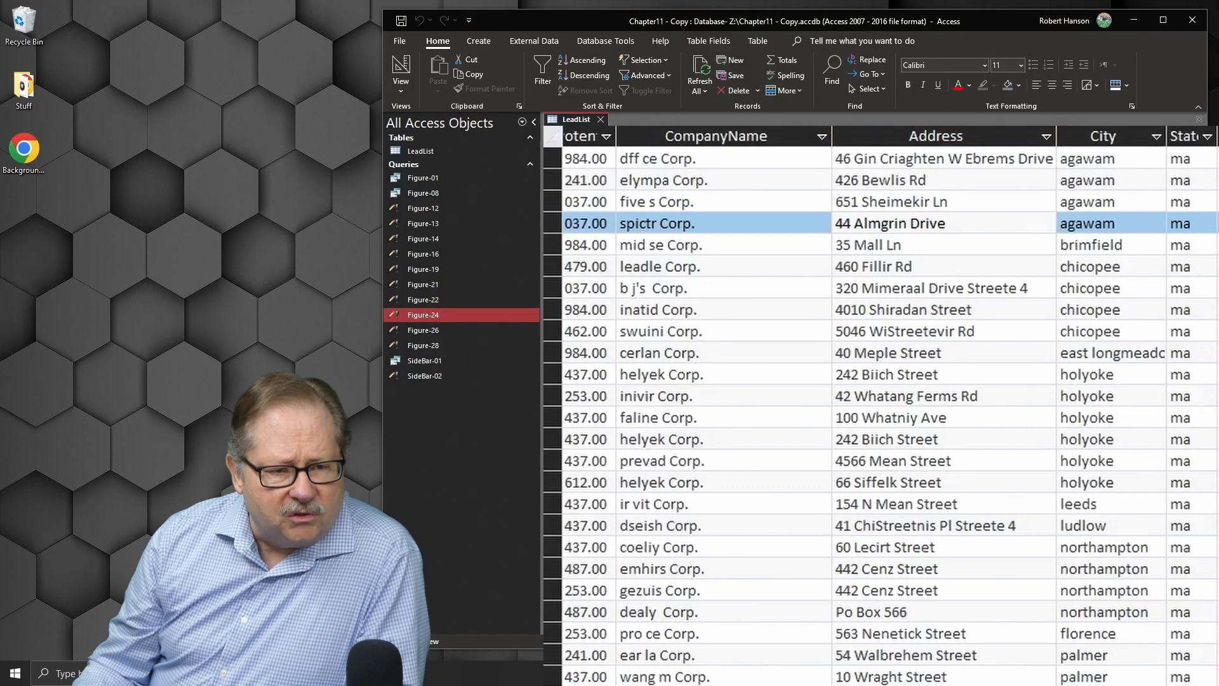
pyautogui.hscroll(10, 883, 406)
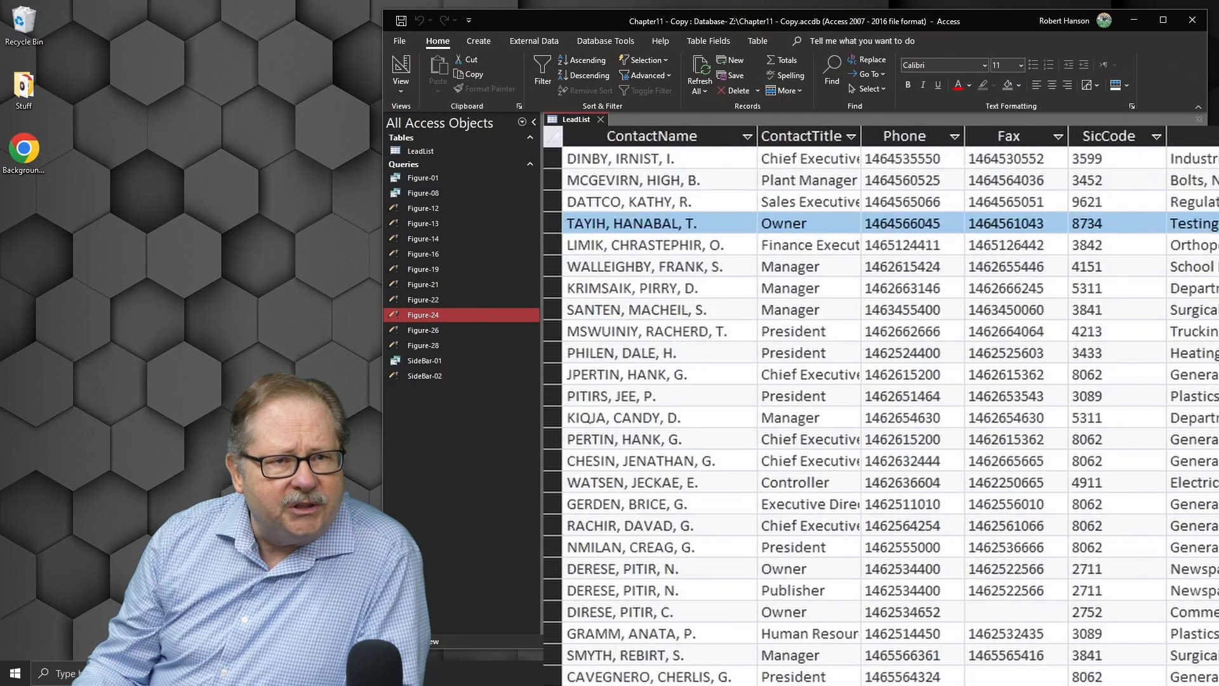
pyautogui.click(914, 138)
pyautogui.click(1033, 139)
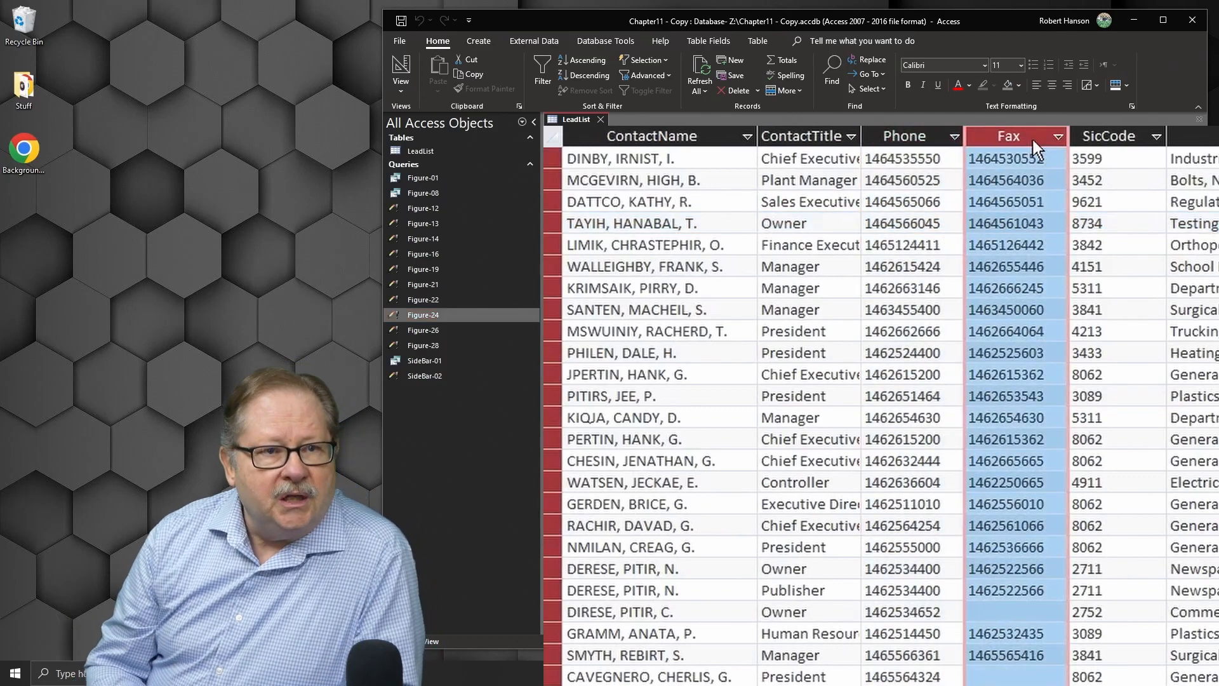
pyautogui.click(876, 158)
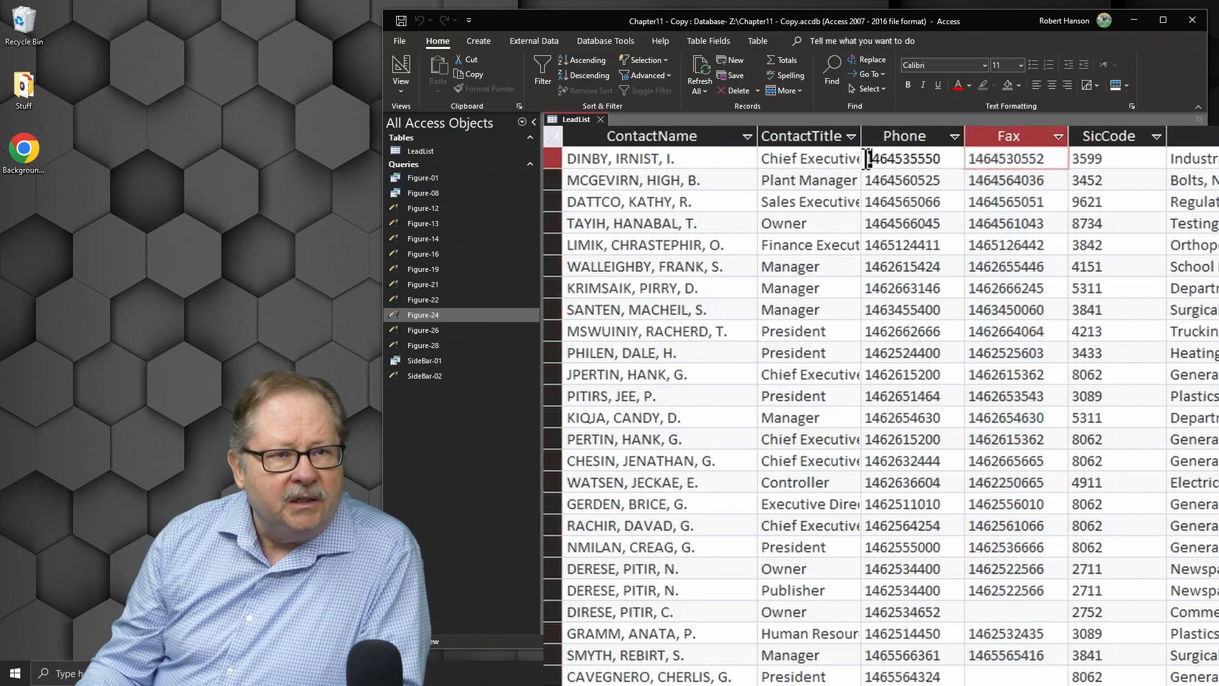
pyautogui.moveTo(895, 159); pyautogui.dragTo(798, 258)
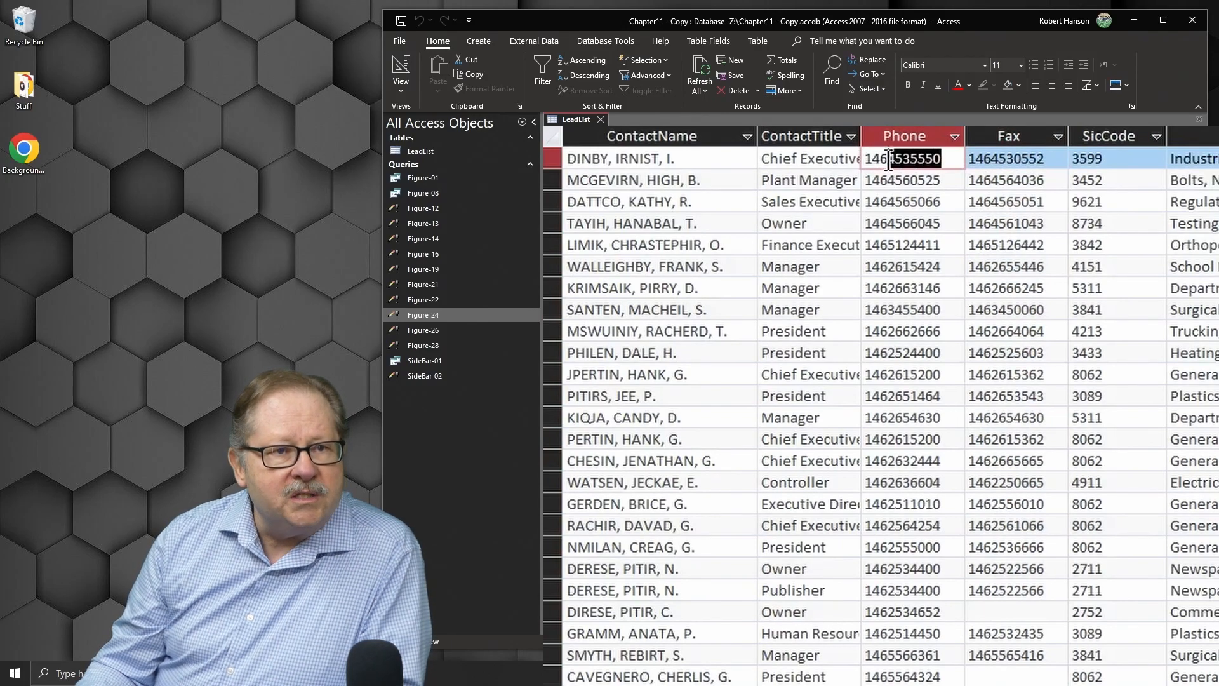
pyautogui.moveTo(887, 159); pyautogui.dragTo(836, 156)
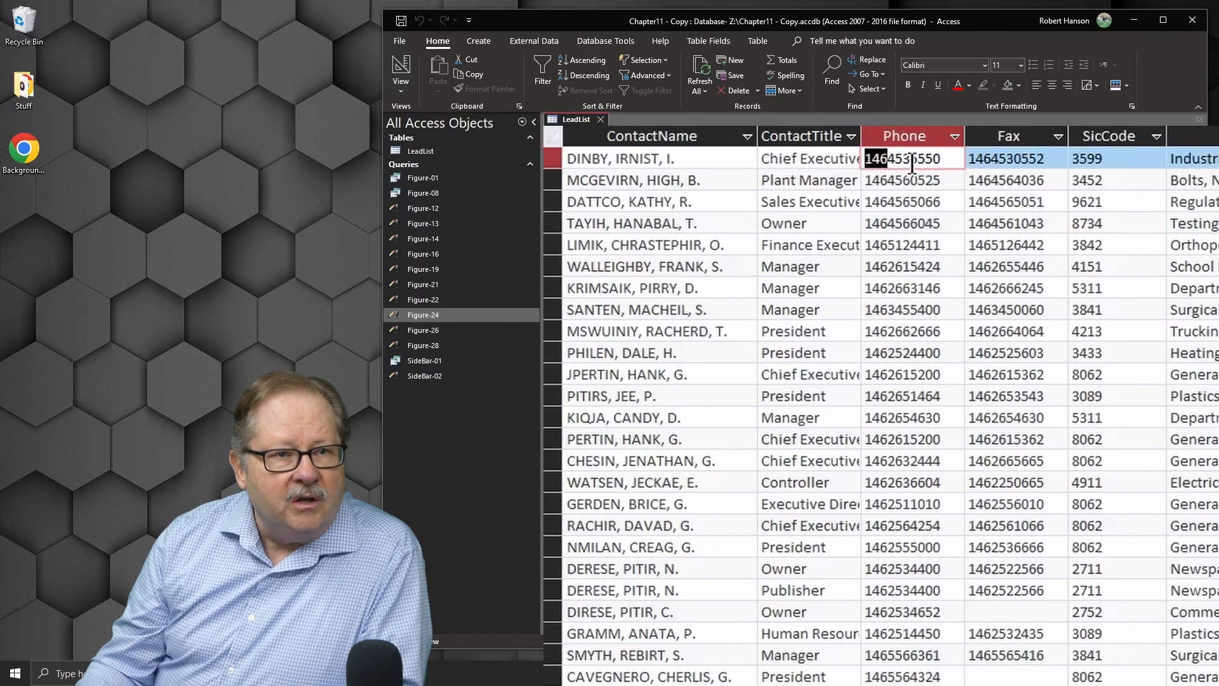
# Step: Run the Figure-24 update query that writes "(" & Left([Phone],3) & ")" & Mid([Phone],4,3) & "-" & Right([Phone],4) into MyTest, confirming the update
pyautogui.moveTo(912, 158)
pyautogui.mouseDown()
pyautogui.moveTo(878, 164)
pyautogui.moveTo(927, 159)
pyautogui.moveTo(910, 160)
pyautogui.mouseUp()
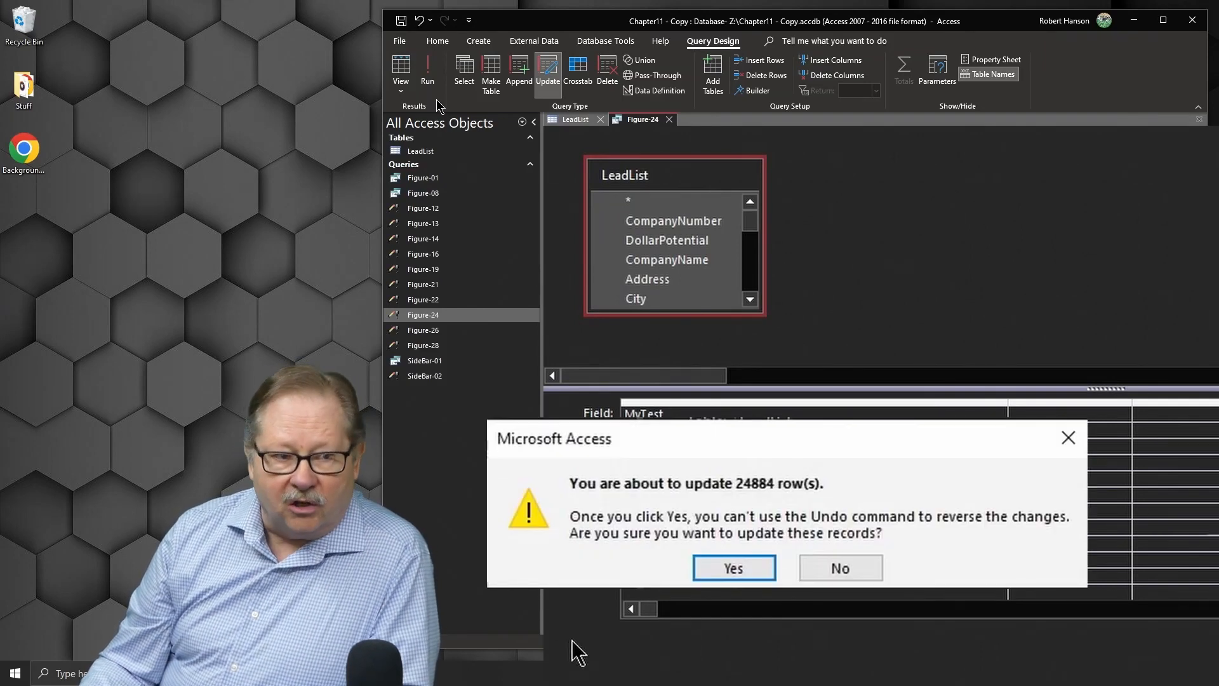
pyautogui.click(731, 571)
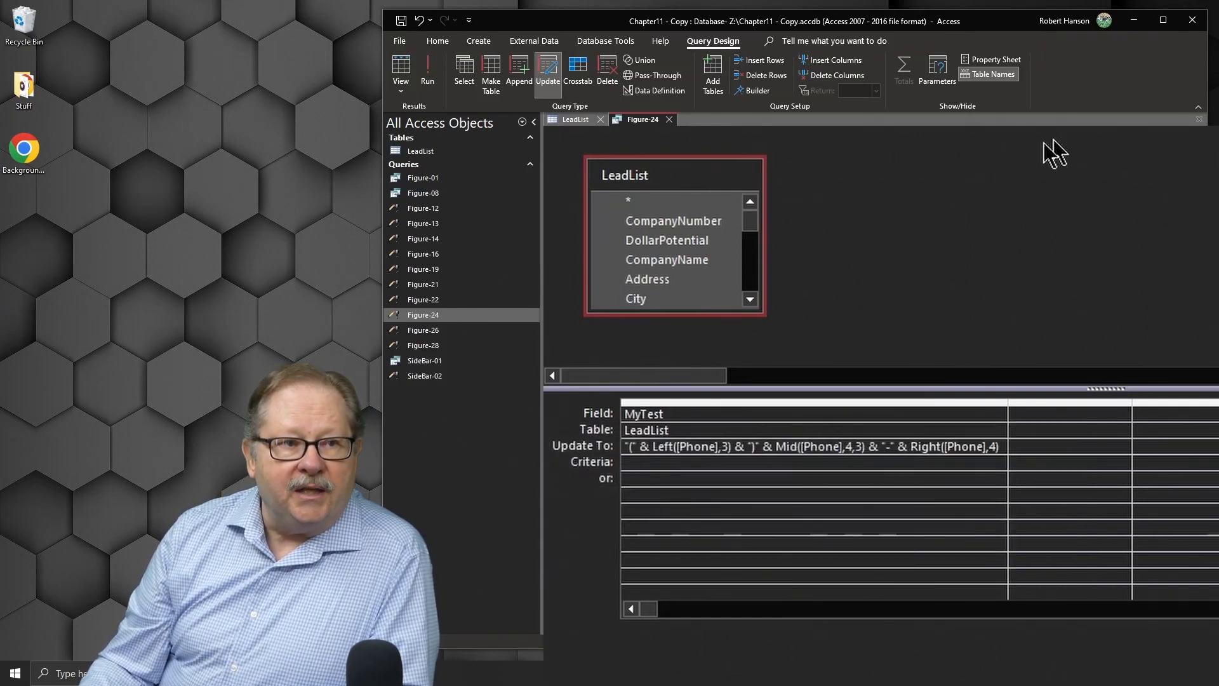
# Step: Autofit the MyTest column in LeadList to review the formatted phone numbers, and close the Figure-24 query
pyautogui.click(576, 120)
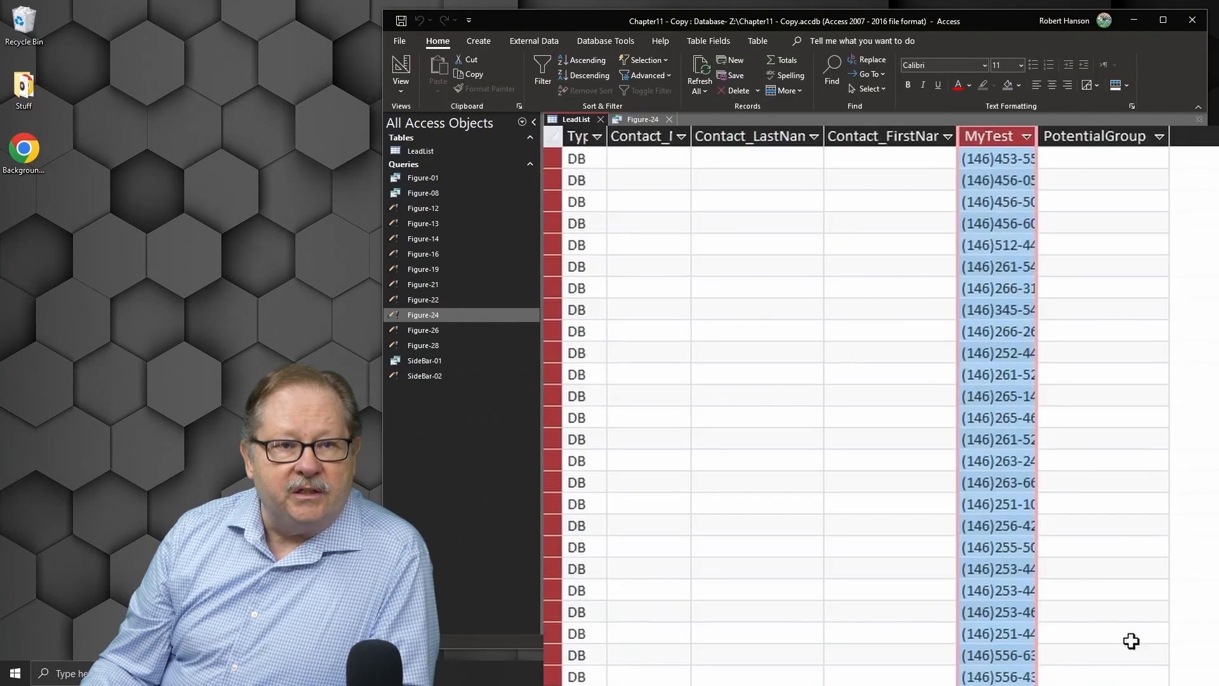
pyautogui.doubleClick(1036, 136)
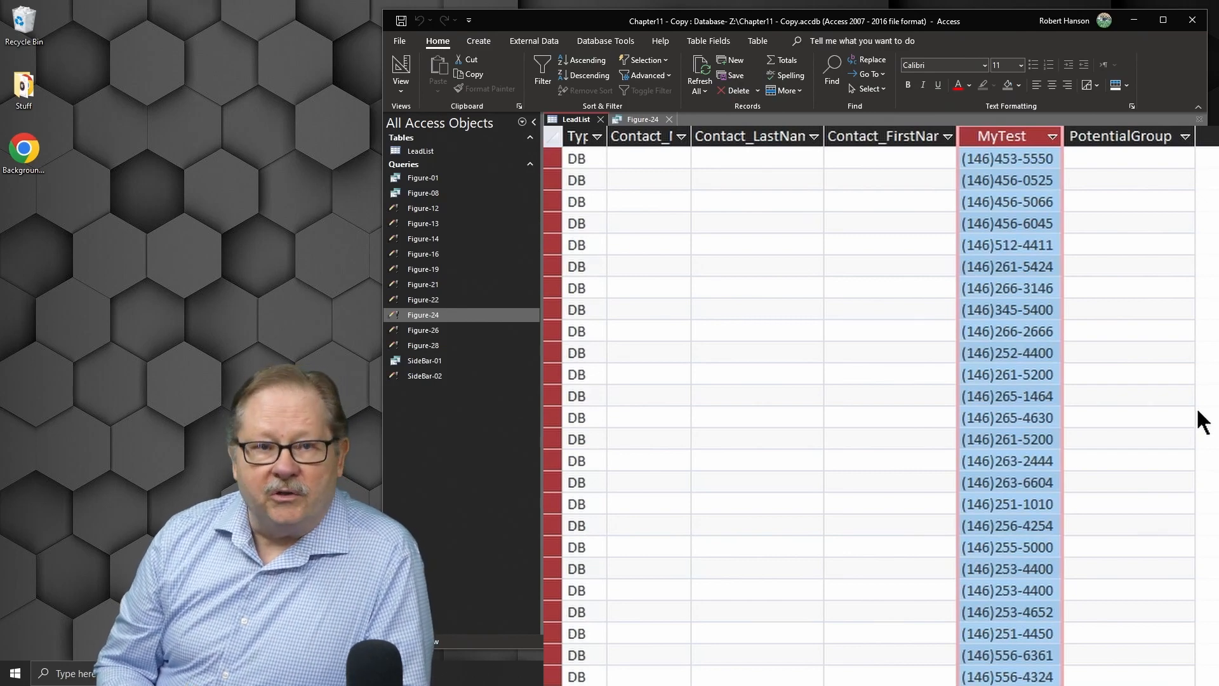
pyautogui.click(996, 158)
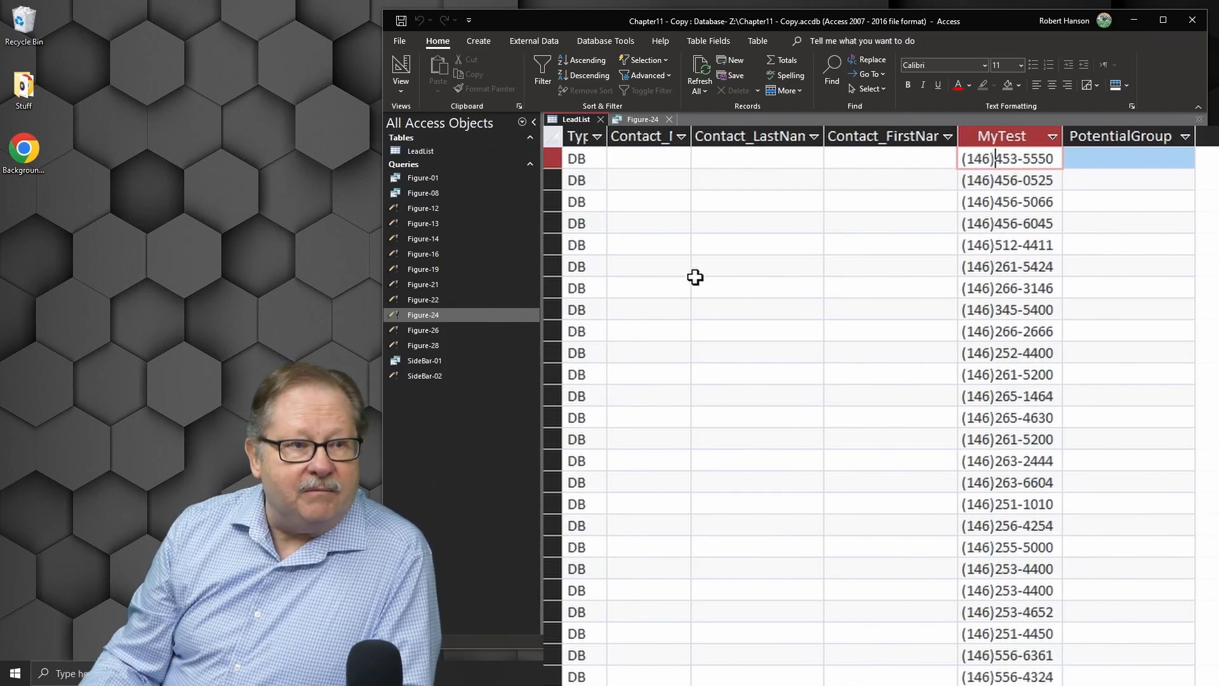
pyautogui.click(641, 120)
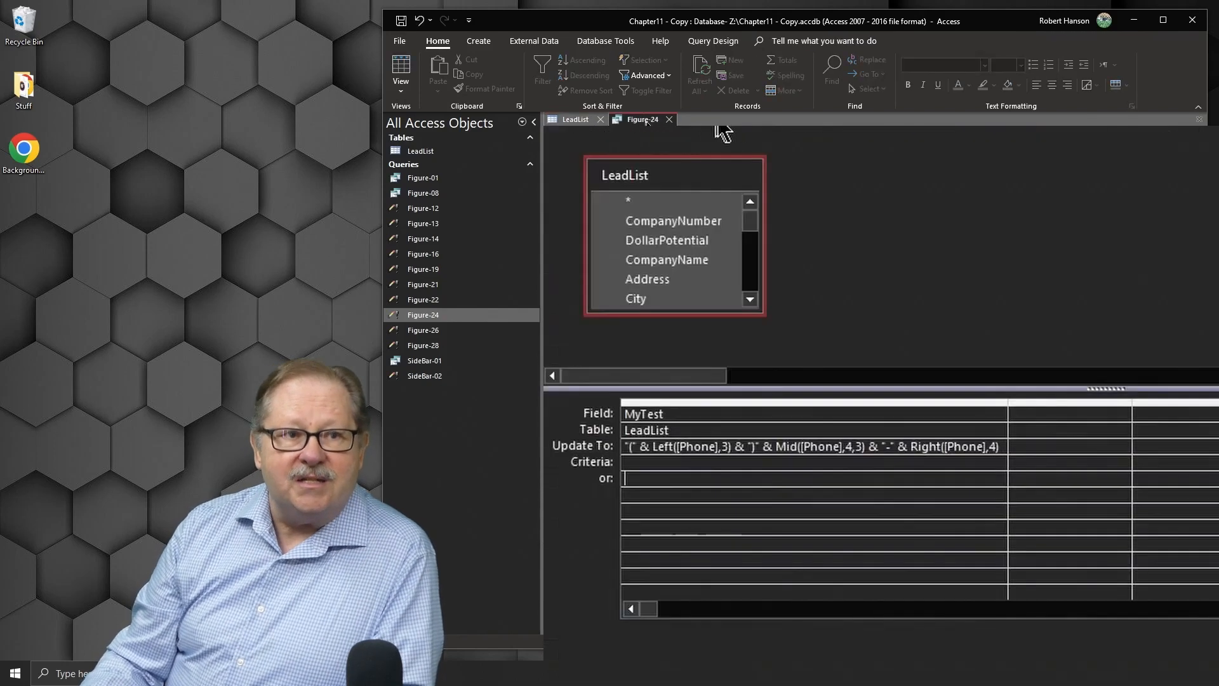
pyautogui.click(669, 119)
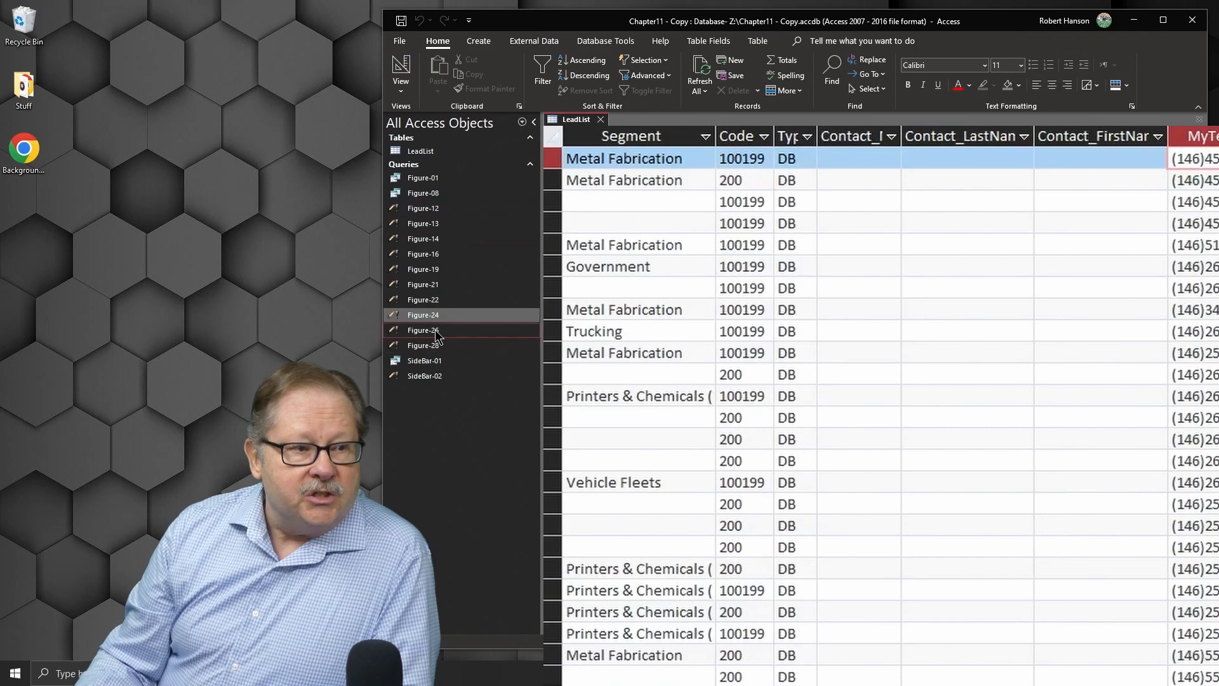
# Step: Create a new query design with the LeadList table, enlarge its field list, and add CompanyNumber to the grid
pyautogui.click(520, 330)
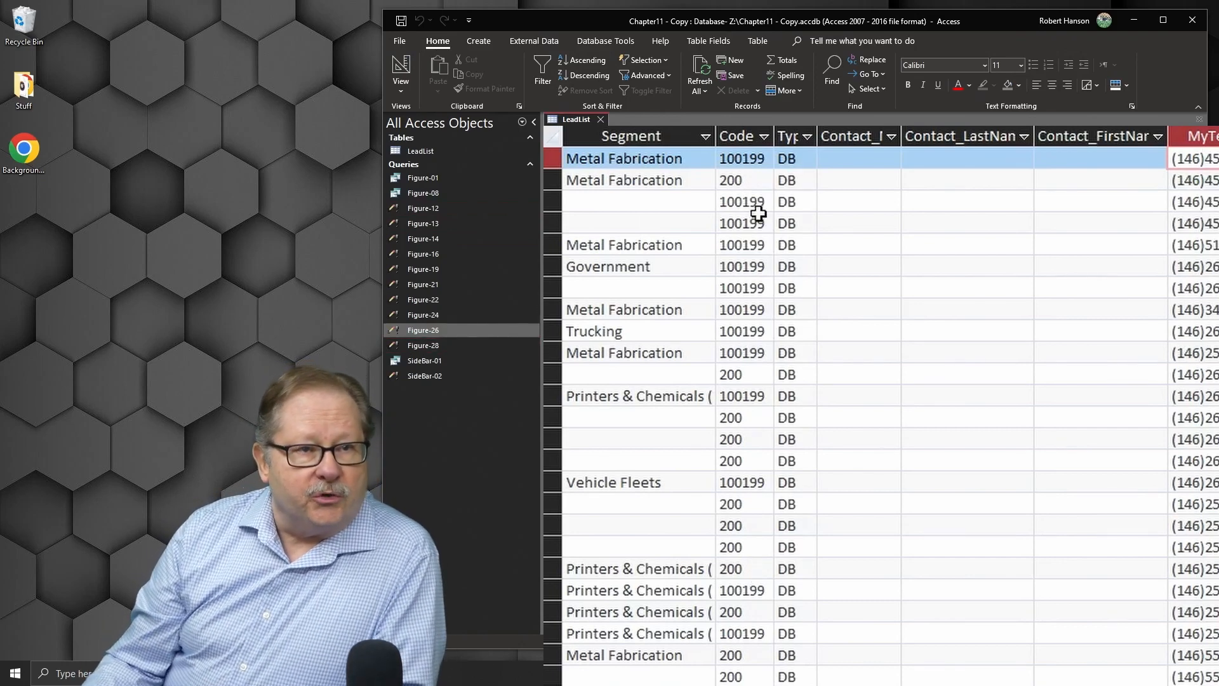
pyautogui.click(476, 44)
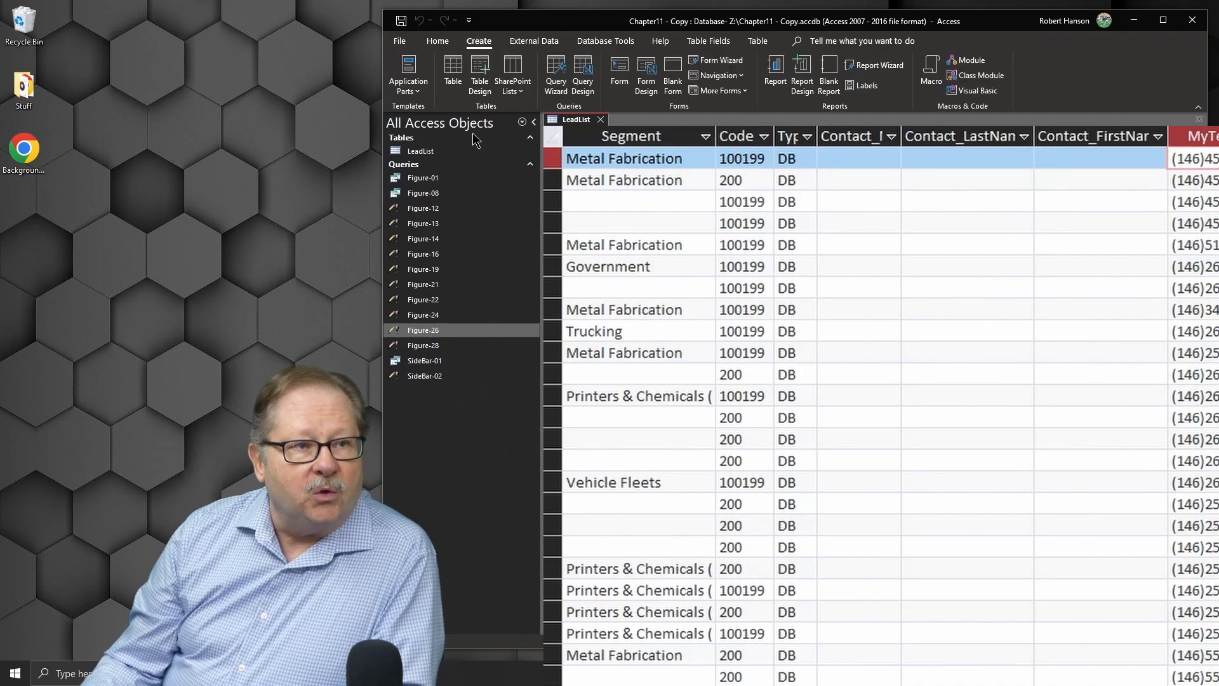
pyautogui.click(583, 83)
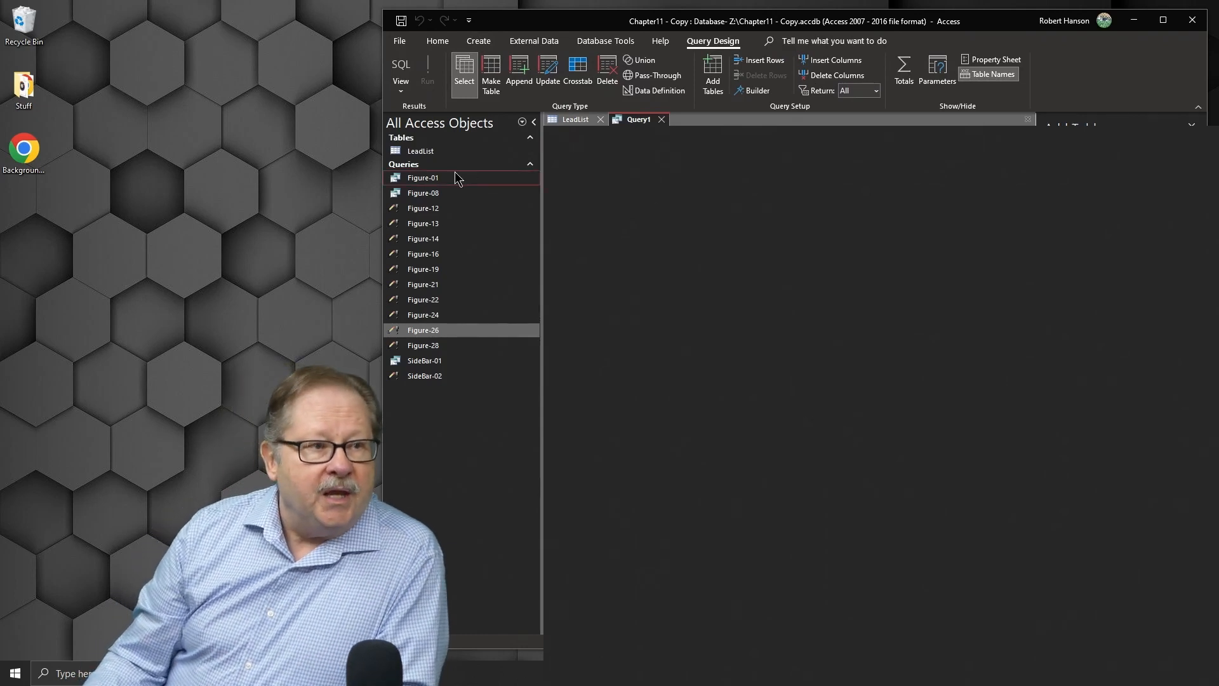
pyautogui.moveTo(434, 152); pyautogui.dragTo(685, 208)
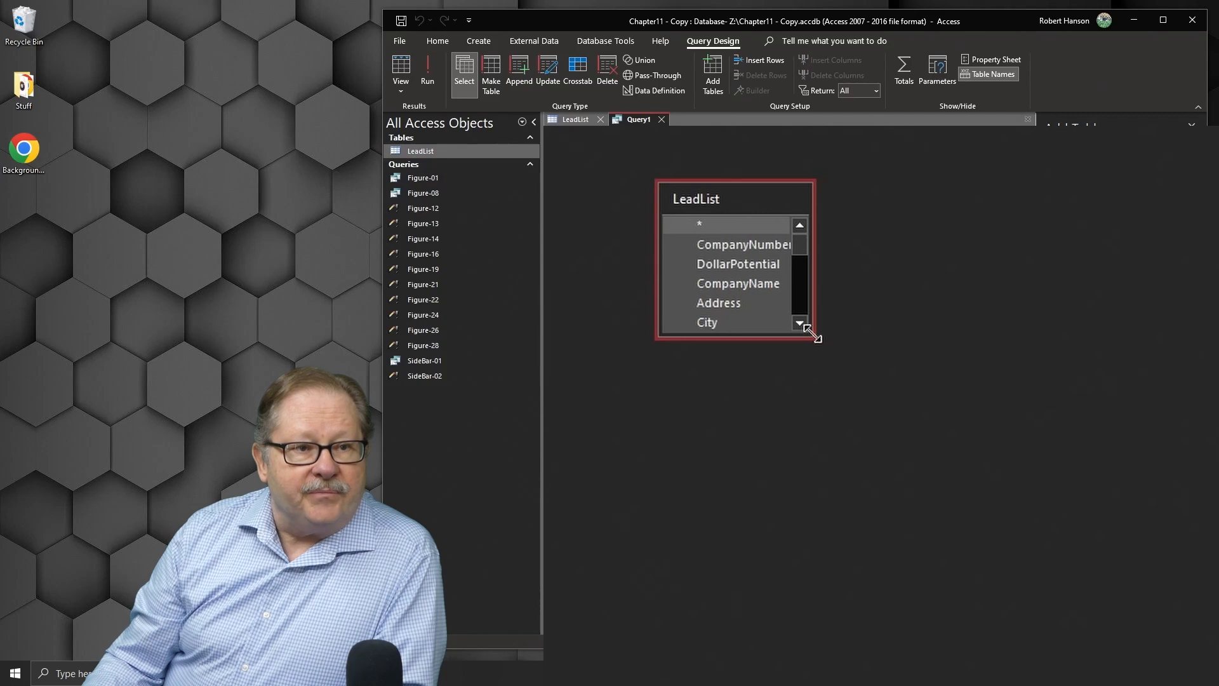
pyautogui.moveTo(812, 337); pyautogui.dragTo(946, 447)
pyautogui.moveTo(718, 244); pyautogui.dragTo(817, 602)
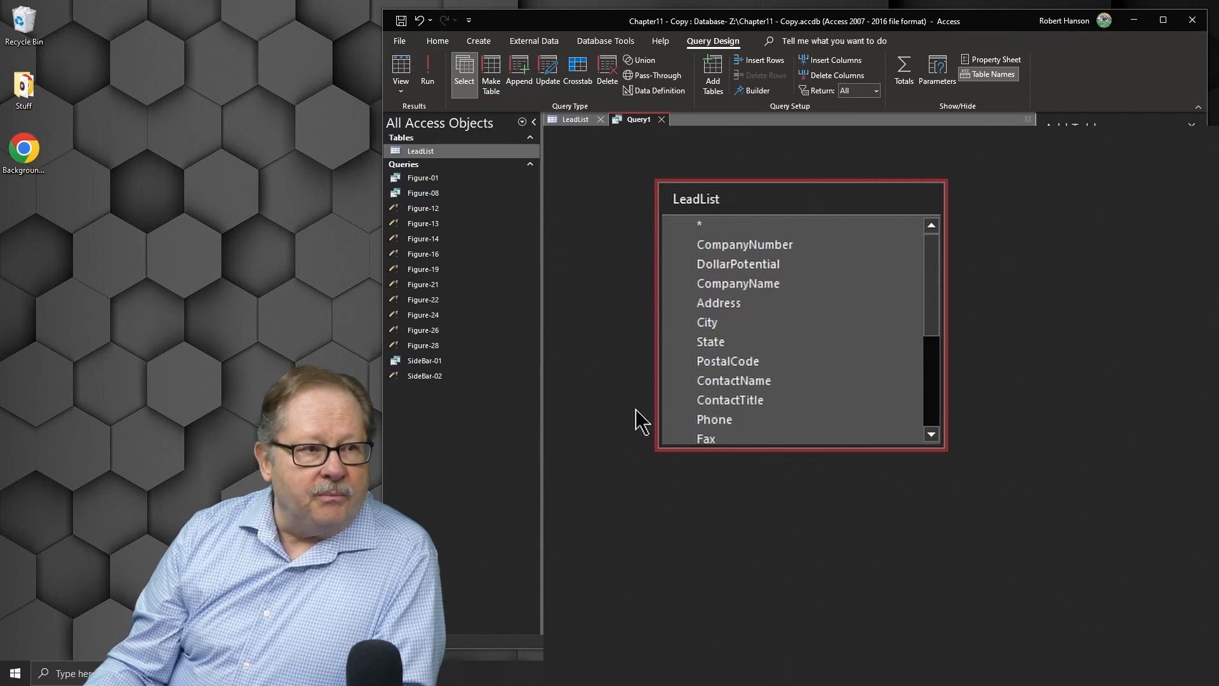
# Step: Examine the CompanyNumber values in the LeadList table and return to the new query
pyautogui.click(575, 119)
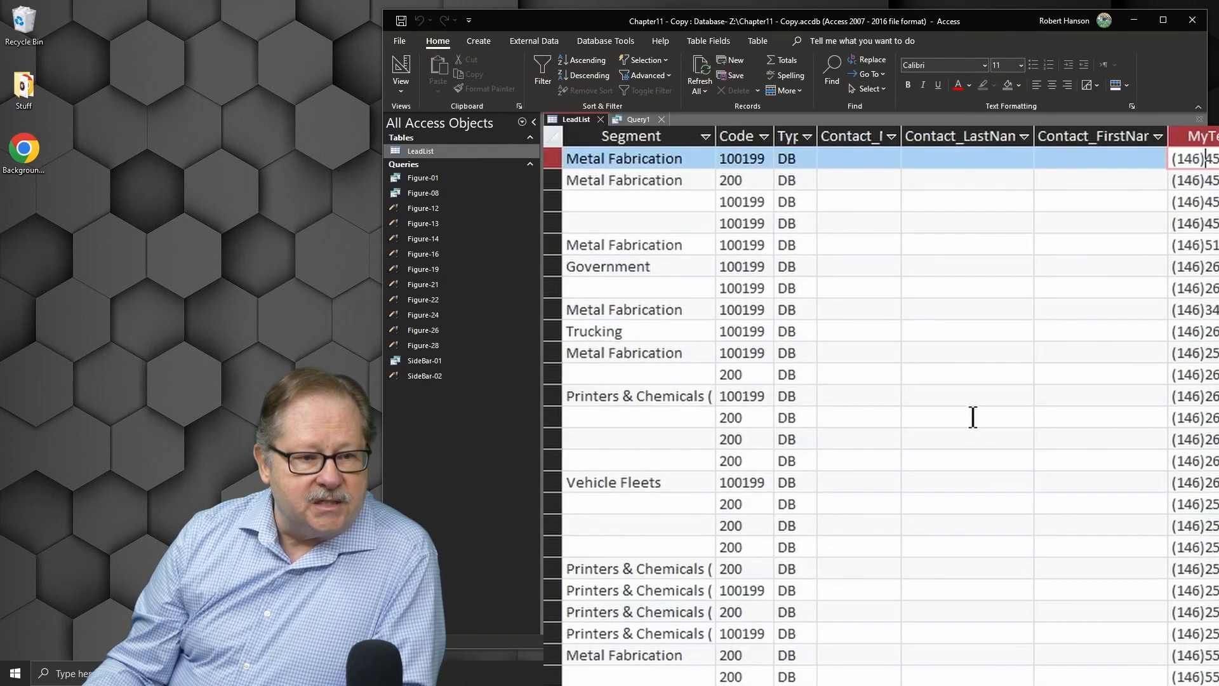
pyautogui.hscroll(-5, 882, 406)
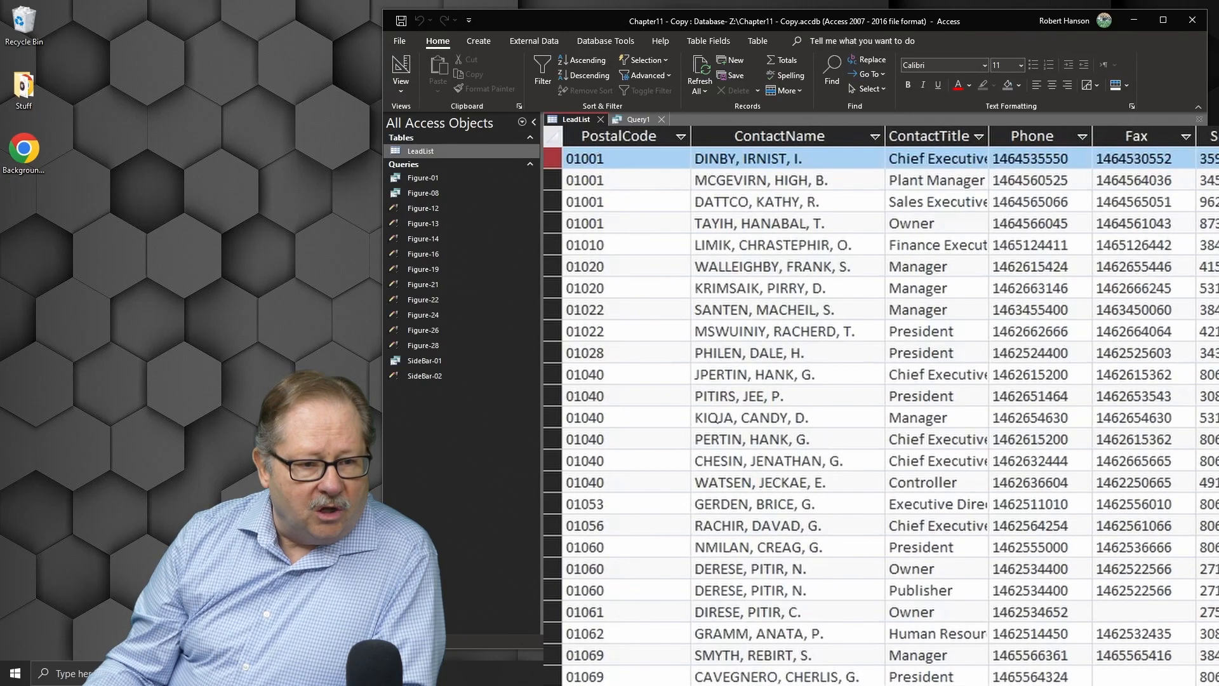
pyautogui.hscroll(-5, 881, 406)
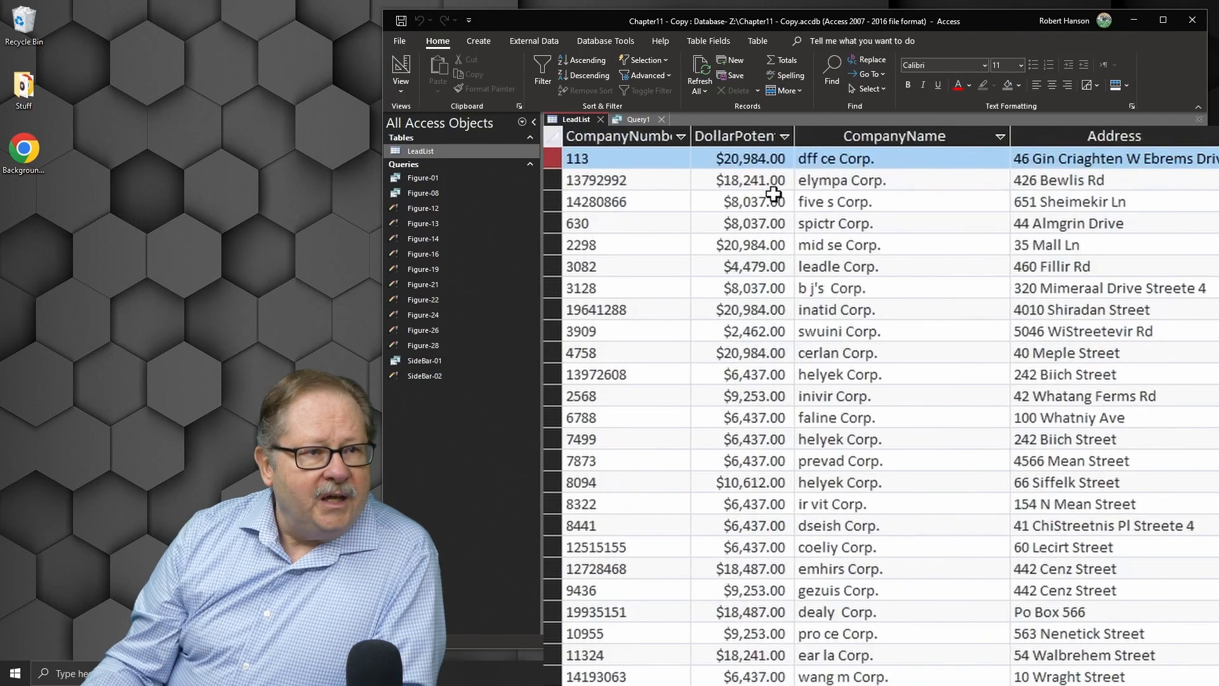
pyautogui.click(596, 135)
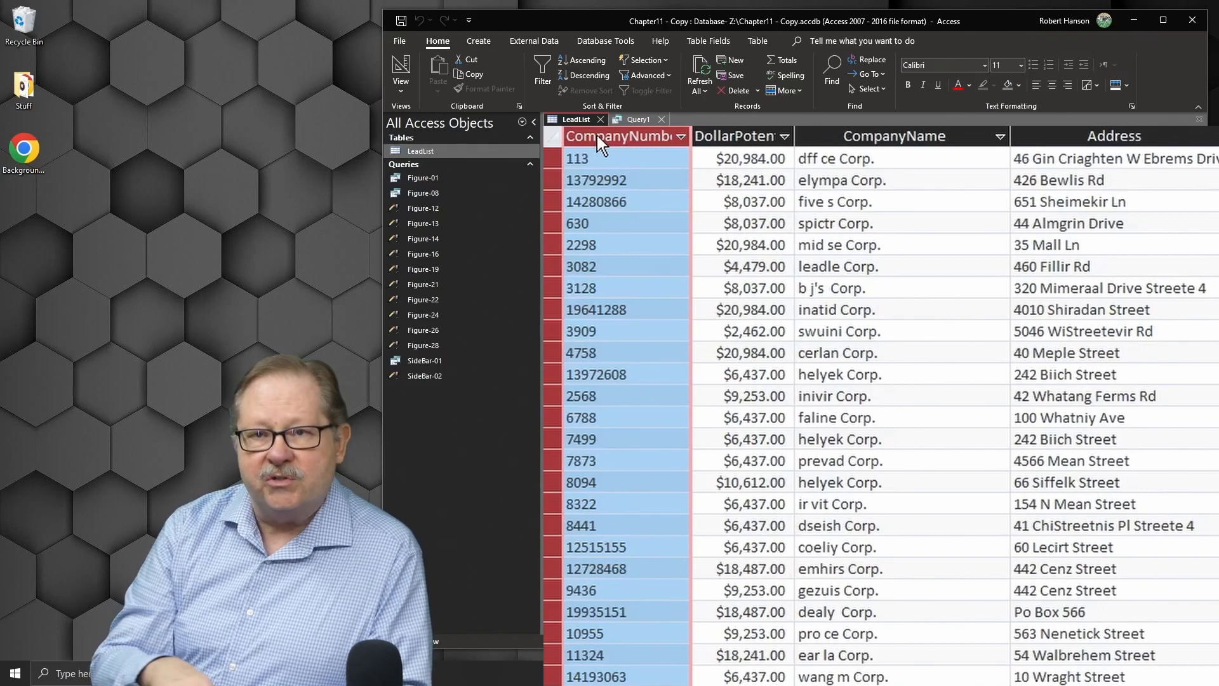
pyautogui.click(626, 179)
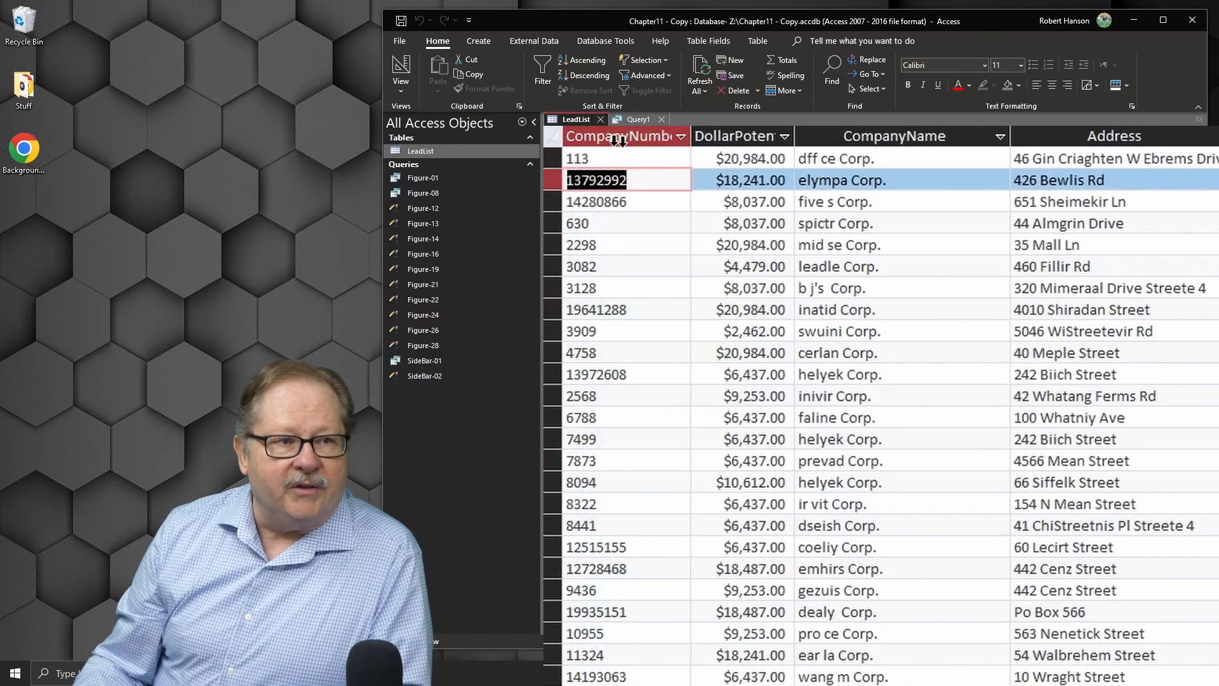
pyautogui.click(588, 157)
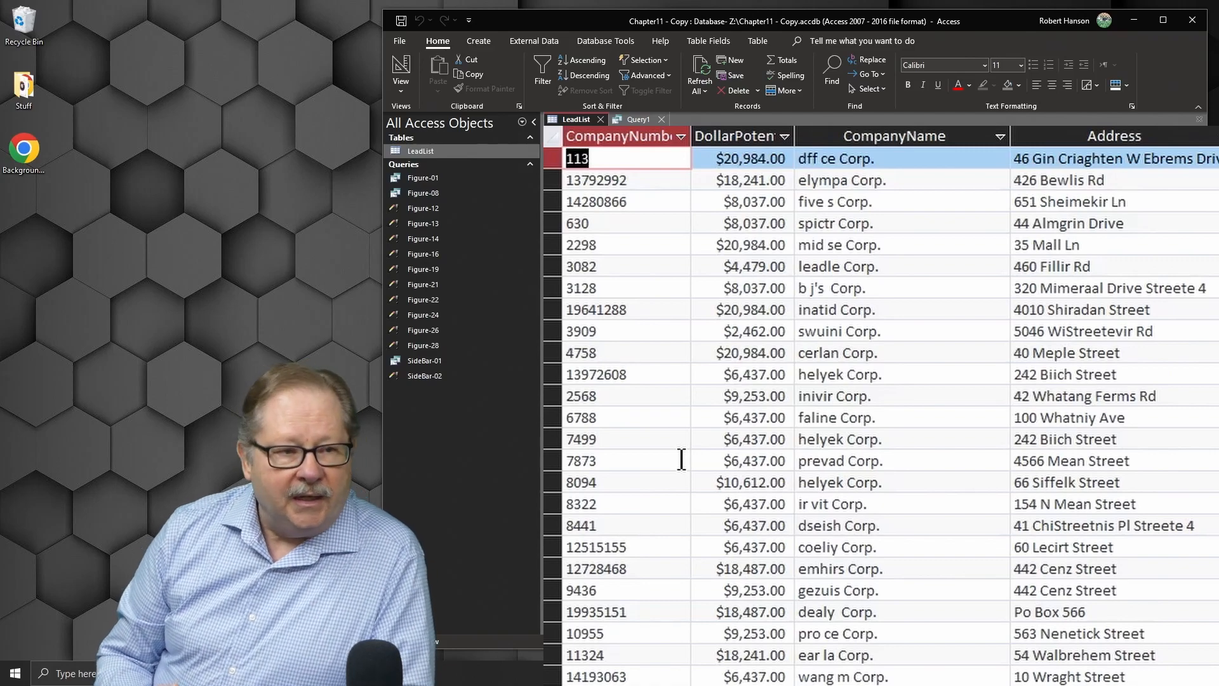
pyautogui.click(630, 119)
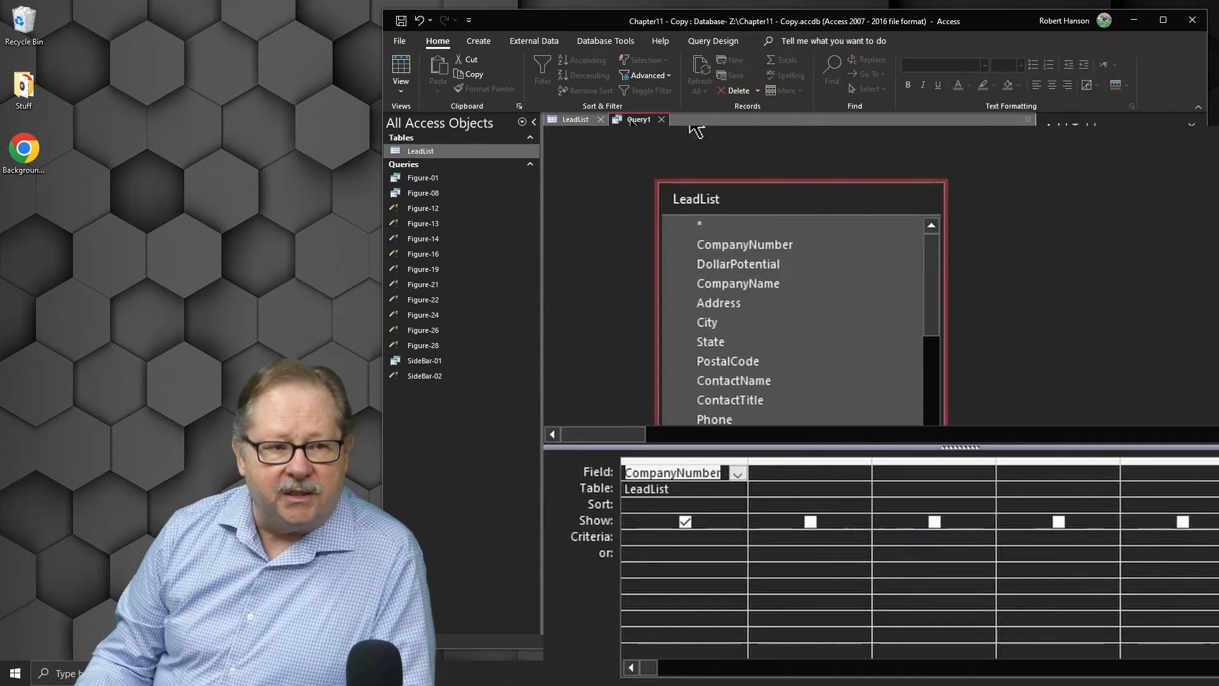
pyautogui.click(637, 503)
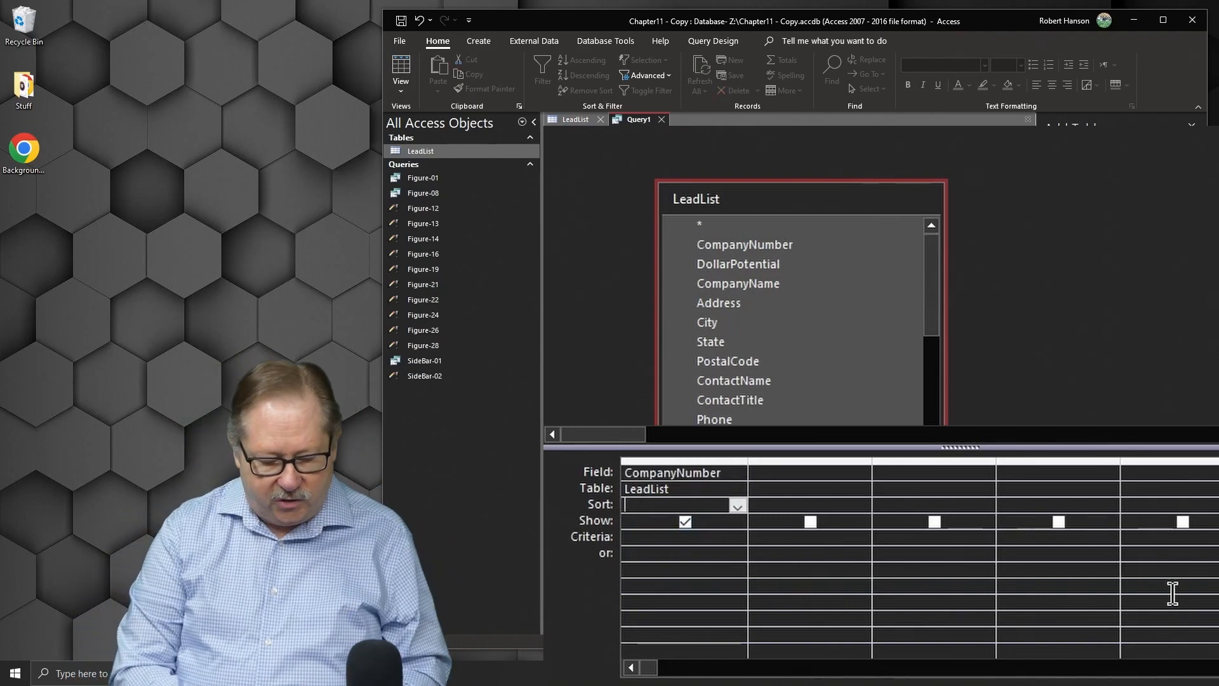
pyautogui.write('Right')
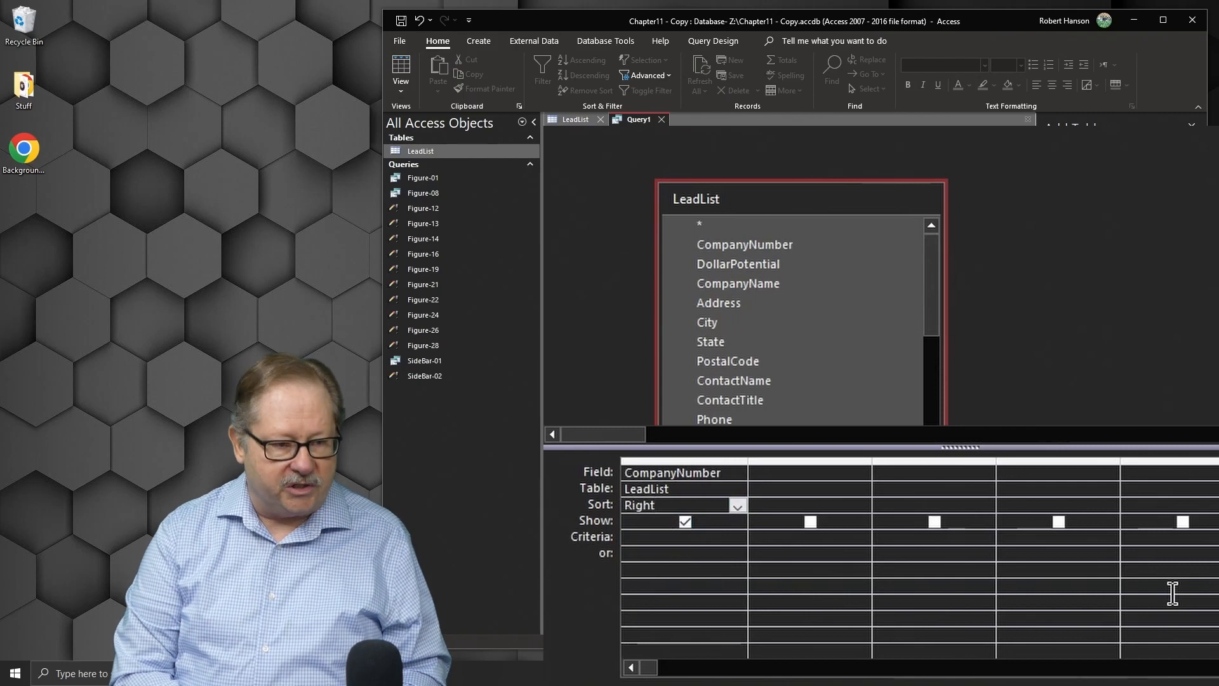
pyautogui.write('(')
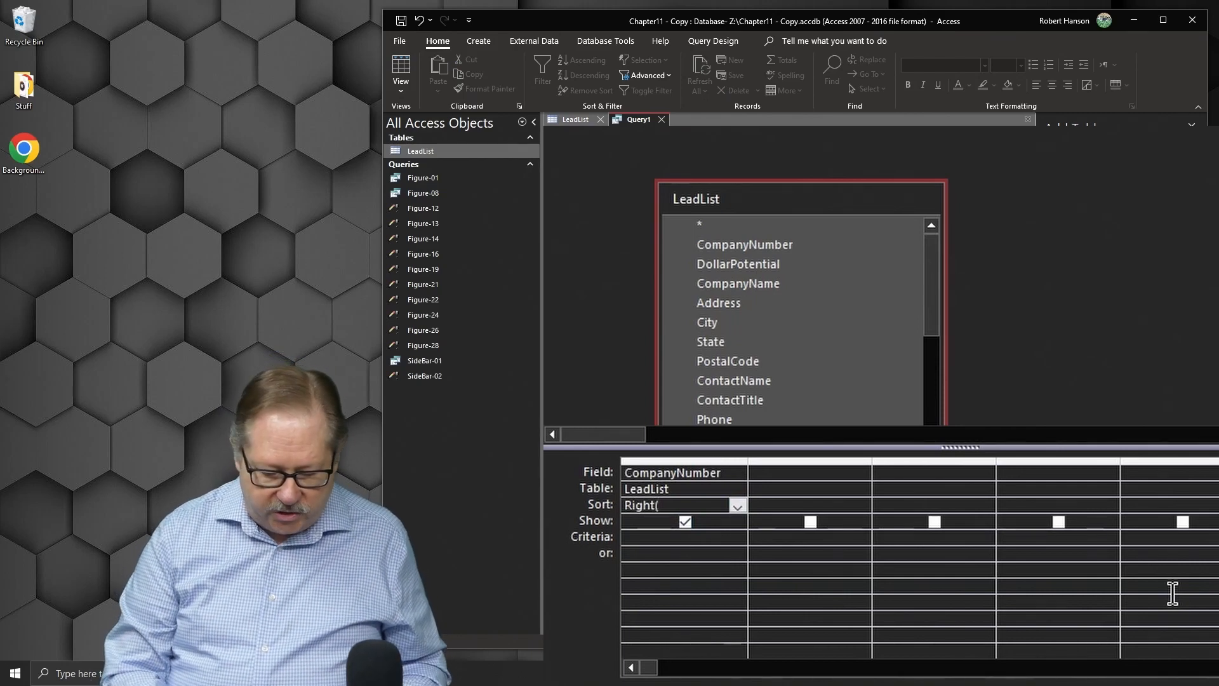
pyautogui.write('"')
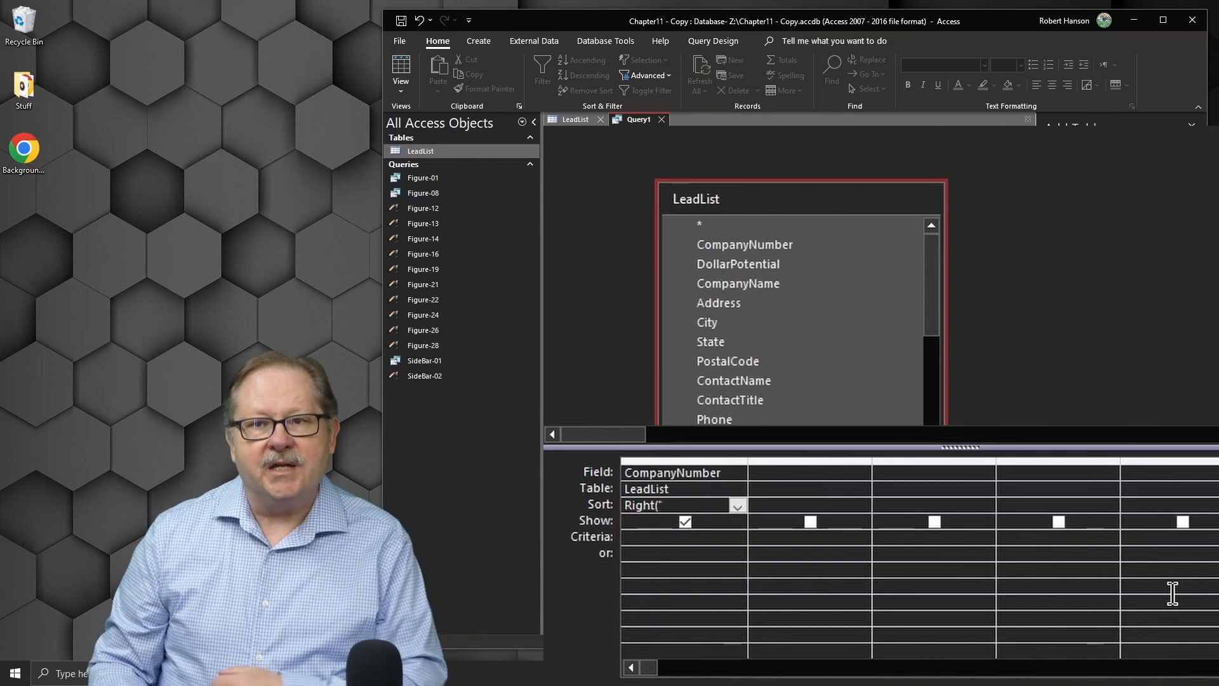
pyautogui.write('000')
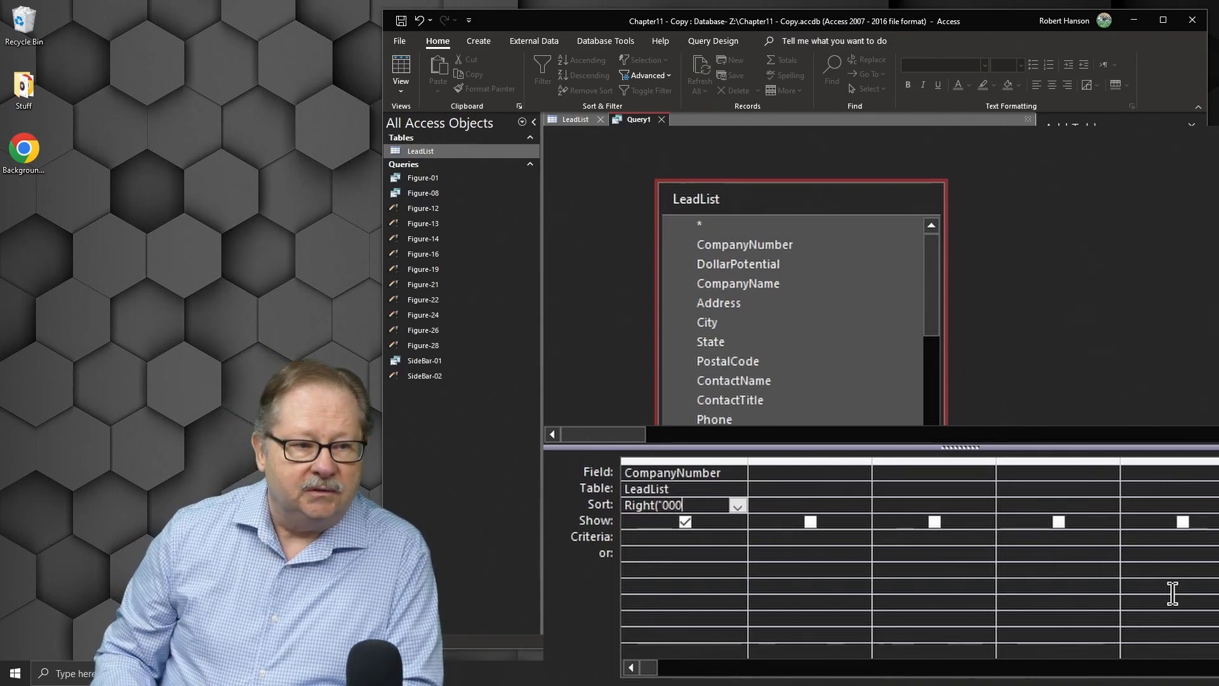
pyautogui.write('0000000')
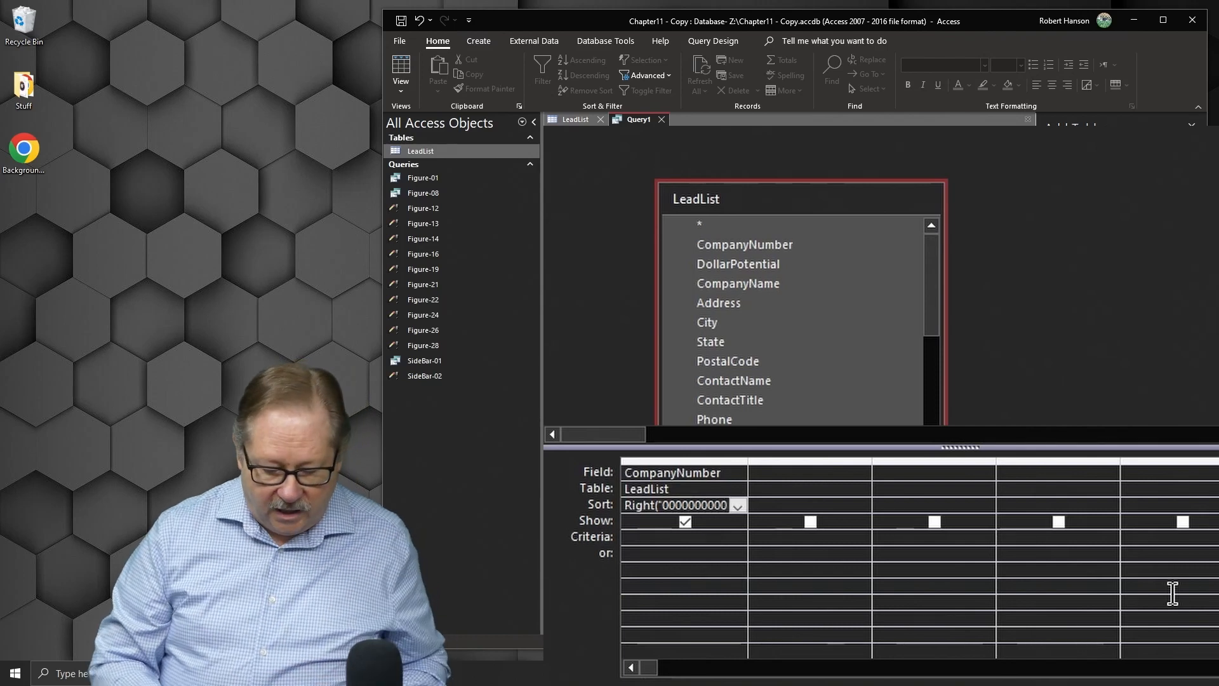
pyautogui.write('"')
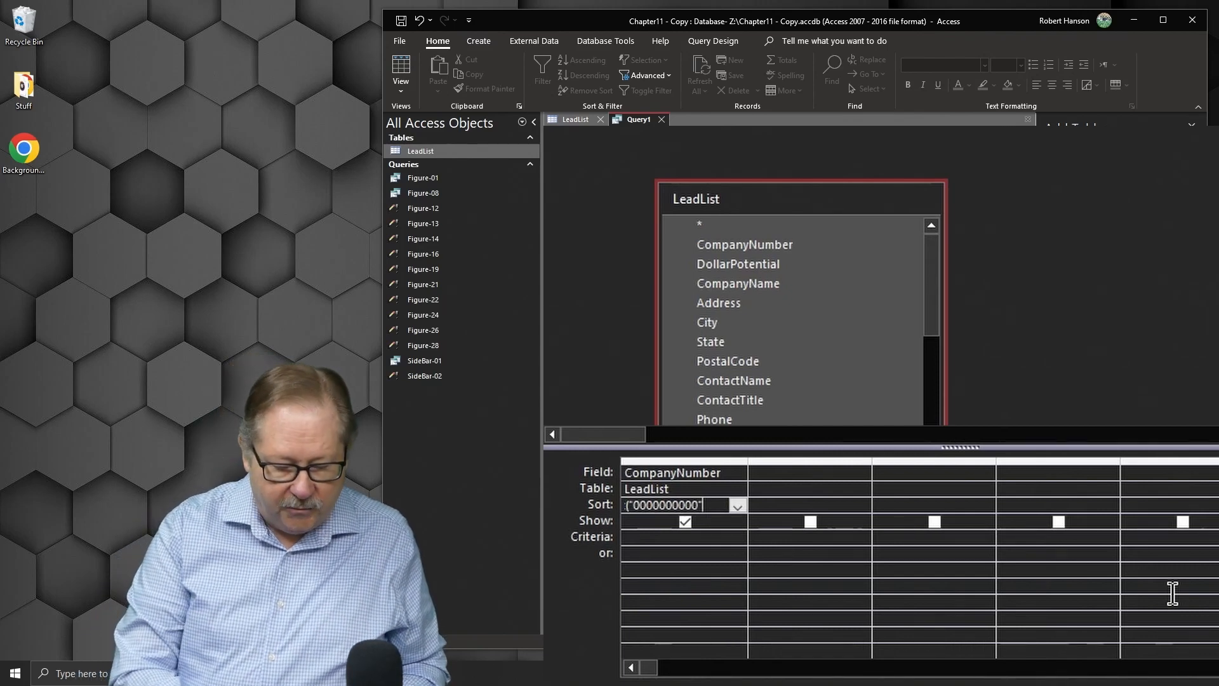
pyautogui.write('&')
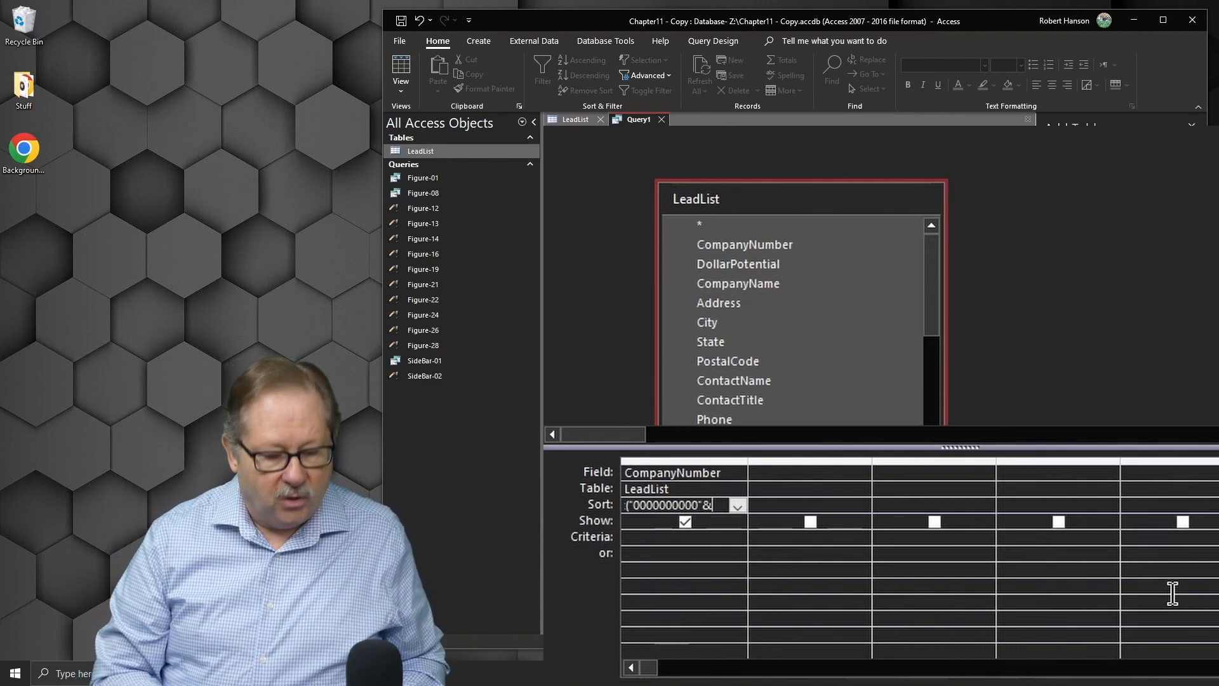
pyautogui.write(' [')
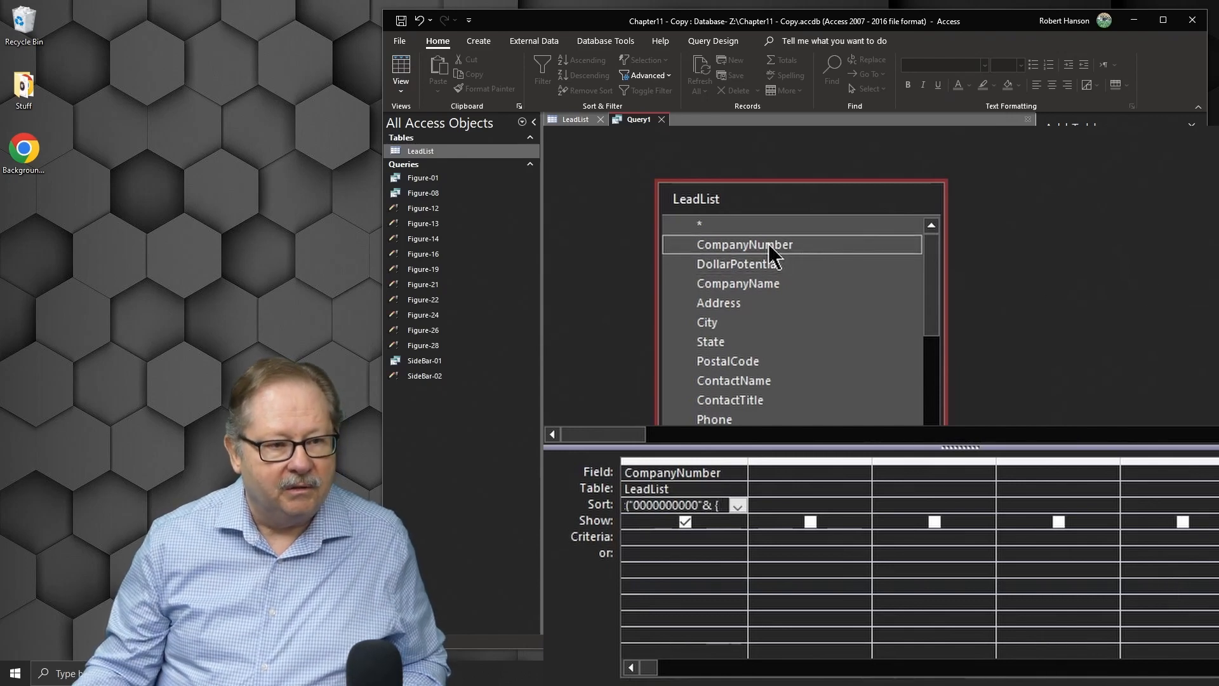
pyautogui.write('Compa')
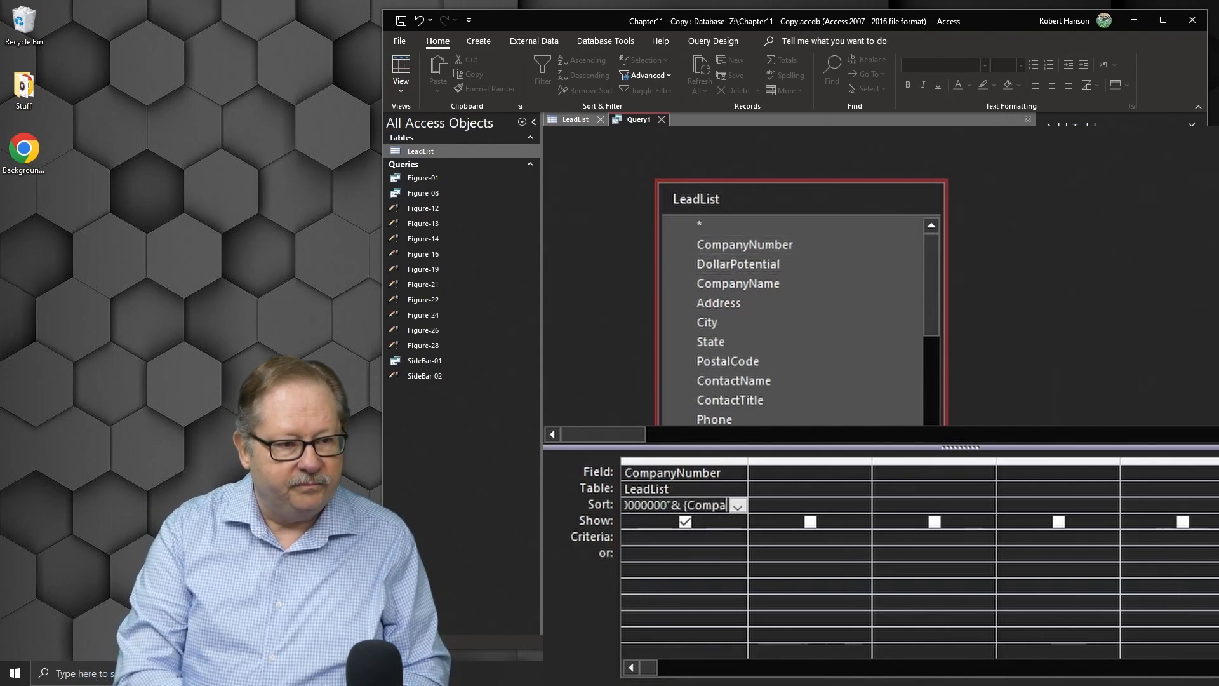
pyautogui.write('nyNumber')
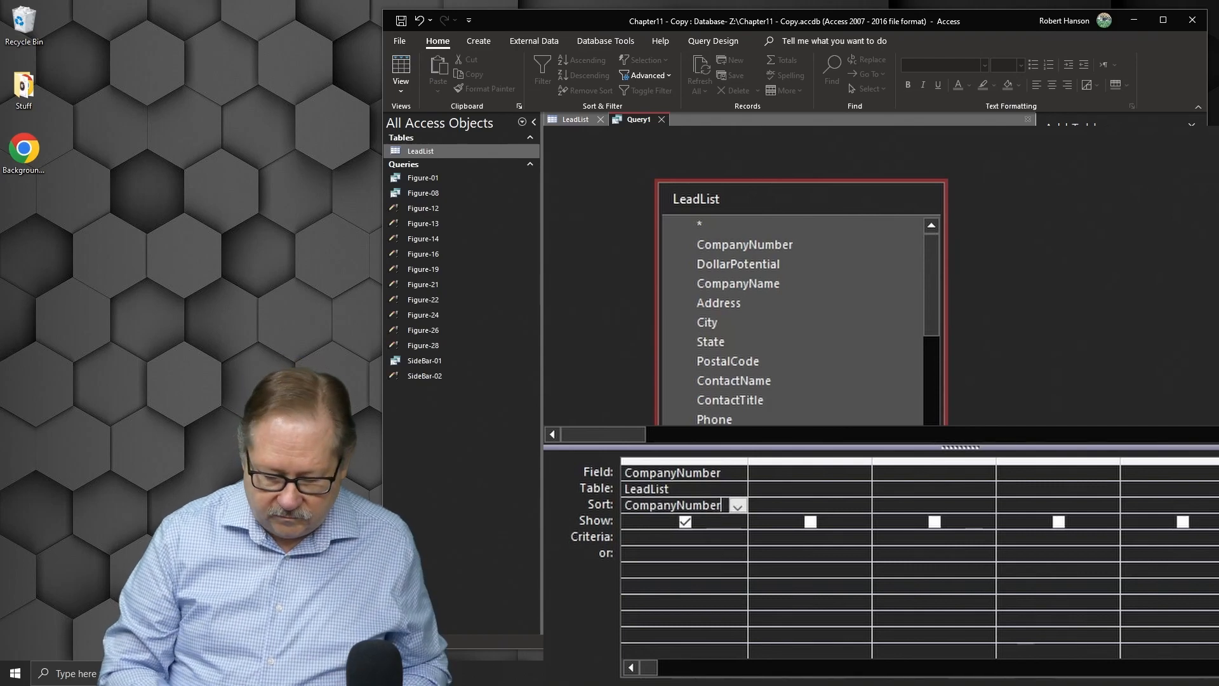
pyautogui.write(']')
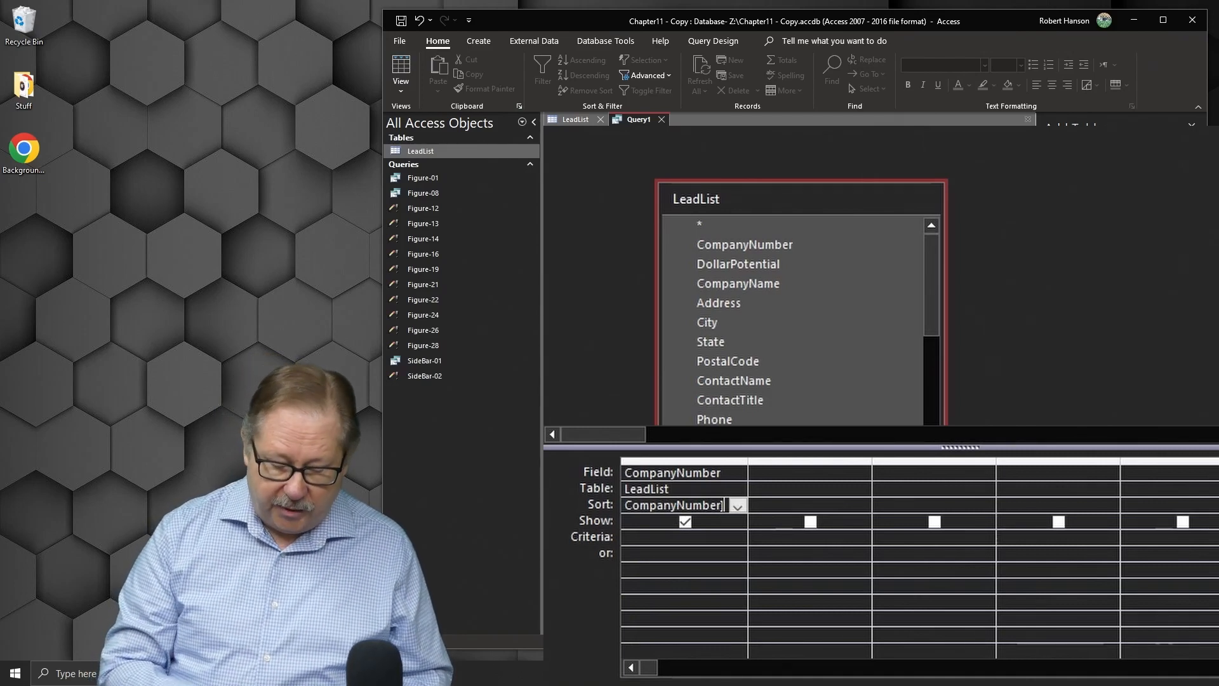
pyautogui.write(',')
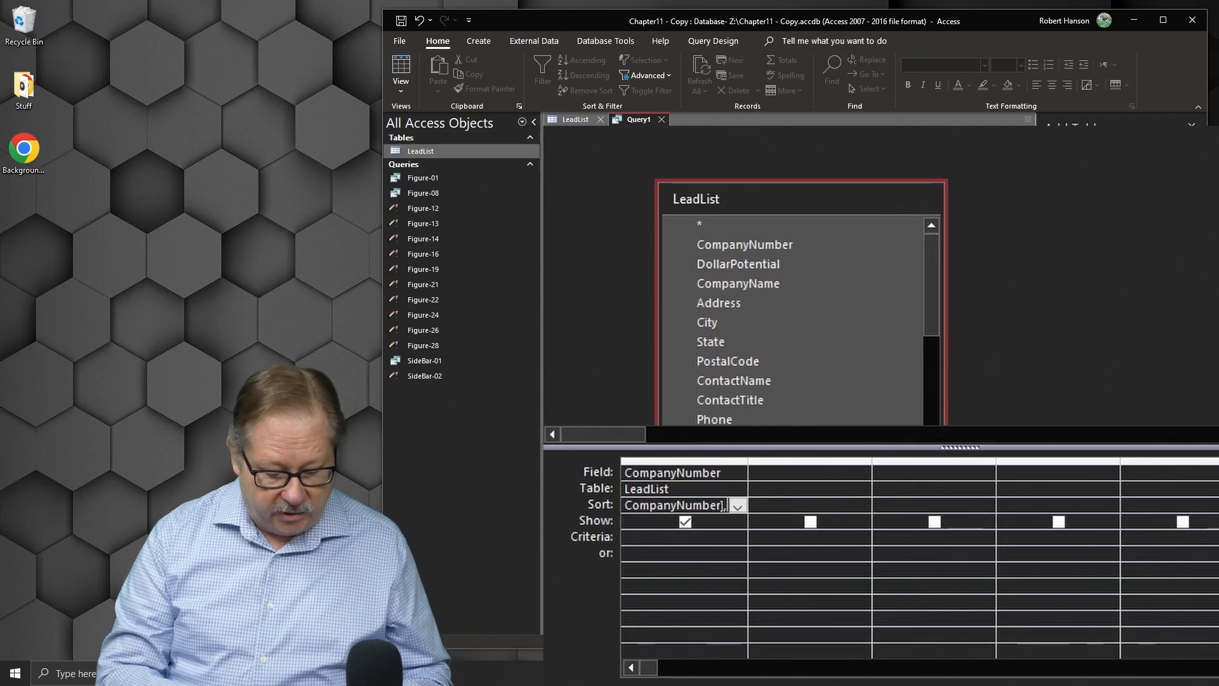
pyautogui.write('10')
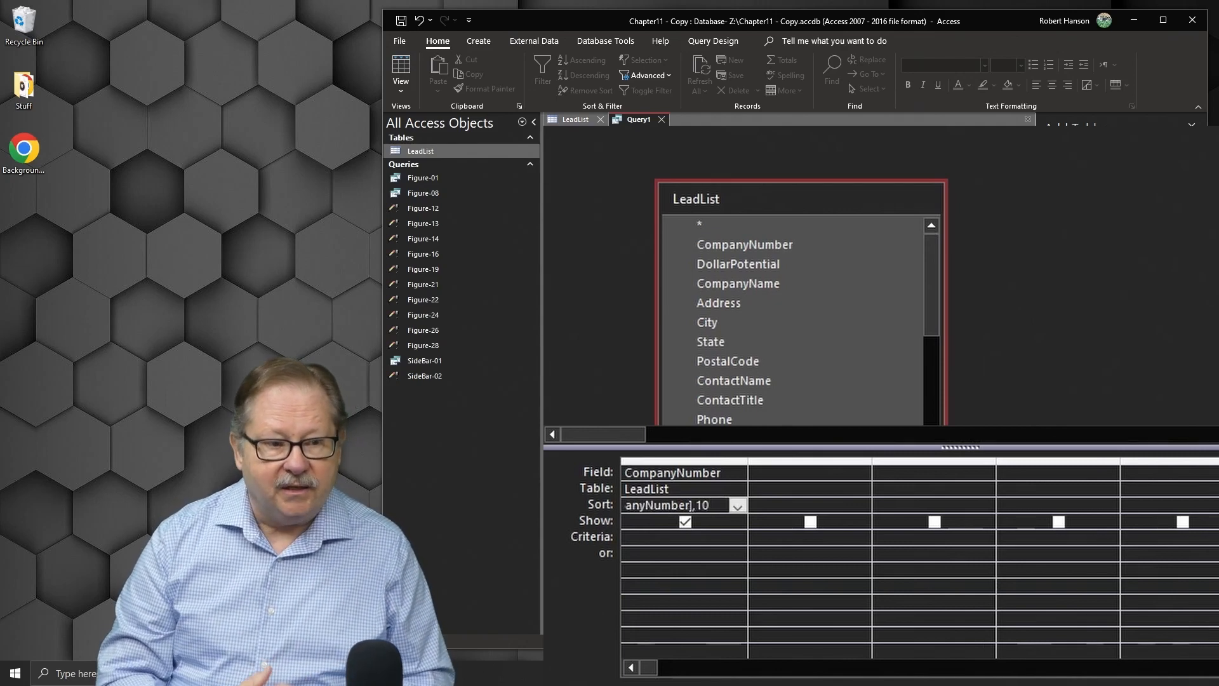
pyautogui.write(')')
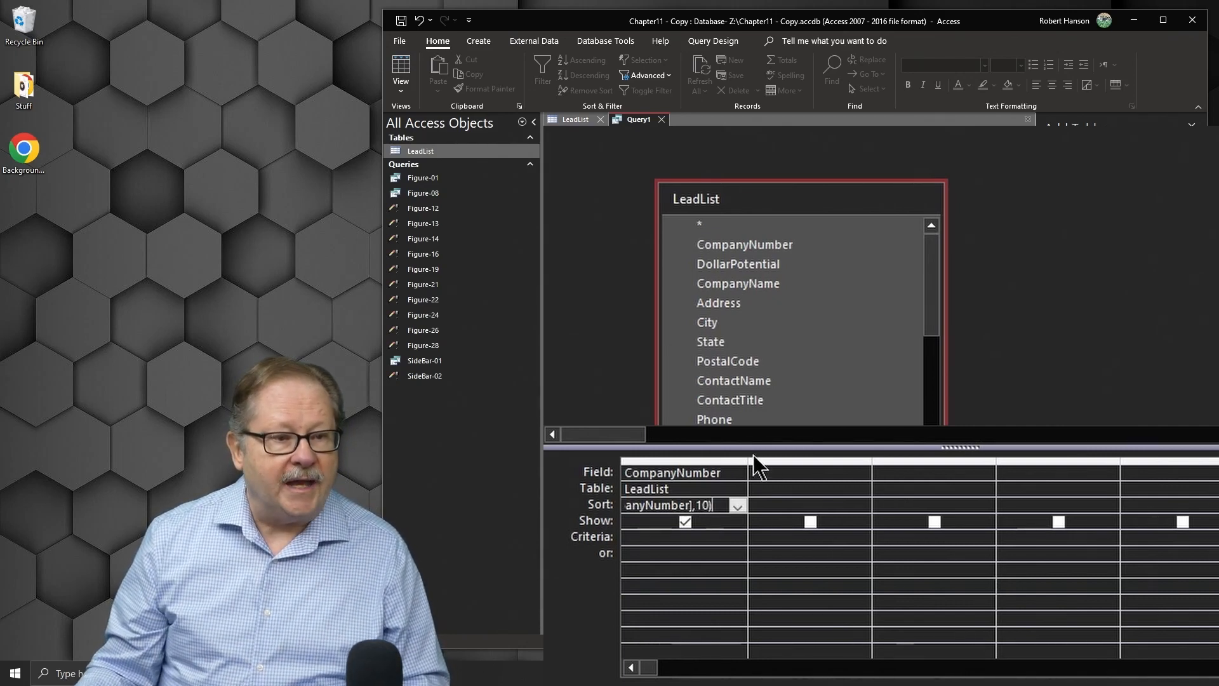
pyautogui.moveTo(749, 457); pyautogui.dragTo(946, 467)
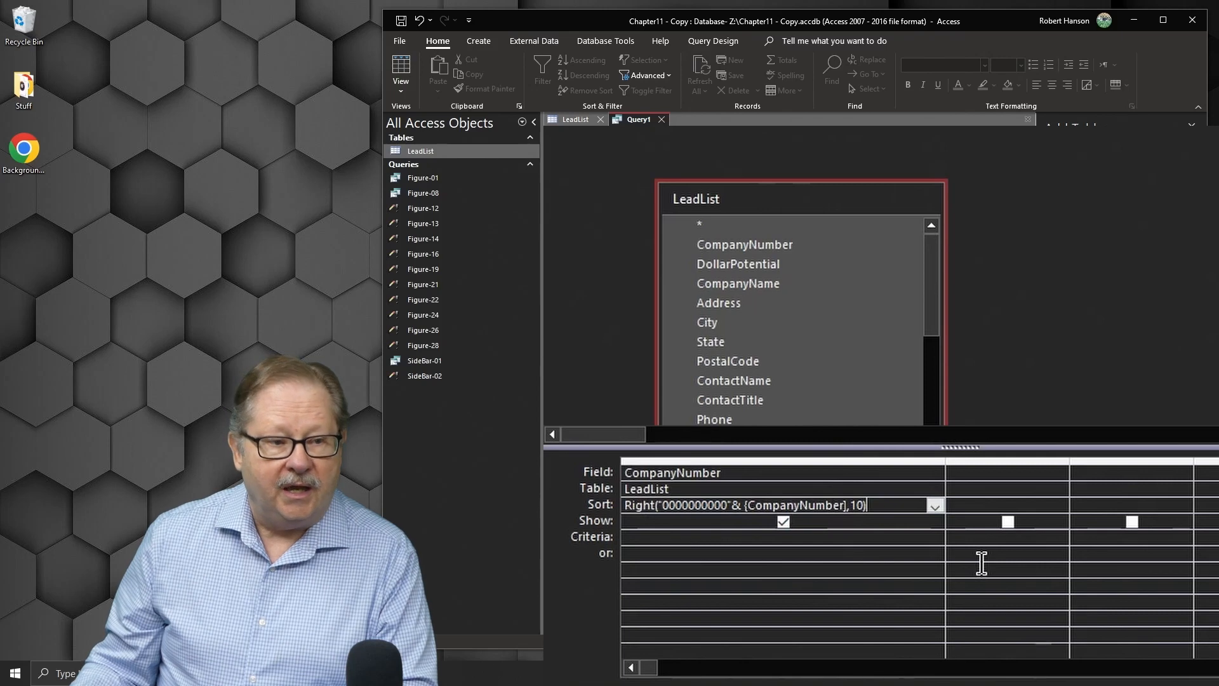
# Step: Examine the zero-padded CompanyNumber values in the LeadList table
pyautogui.click(479, 41)
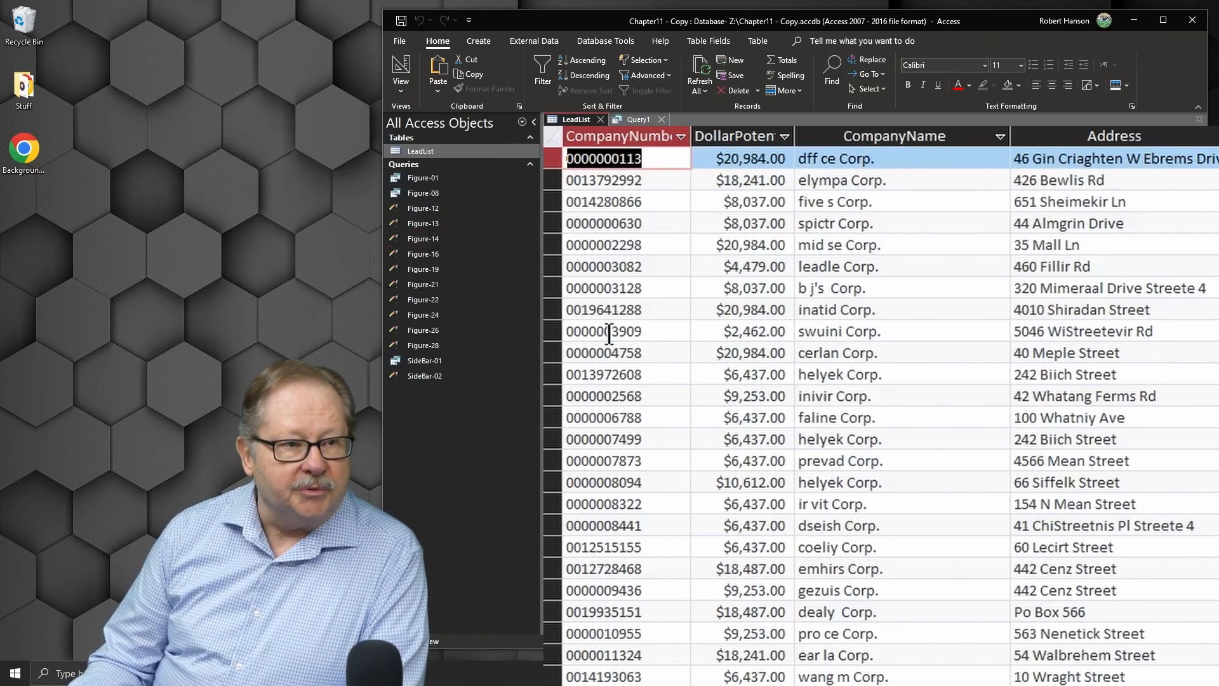
pyautogui.moveTo(609, 333); pyautogui.dragTo(565, 331)
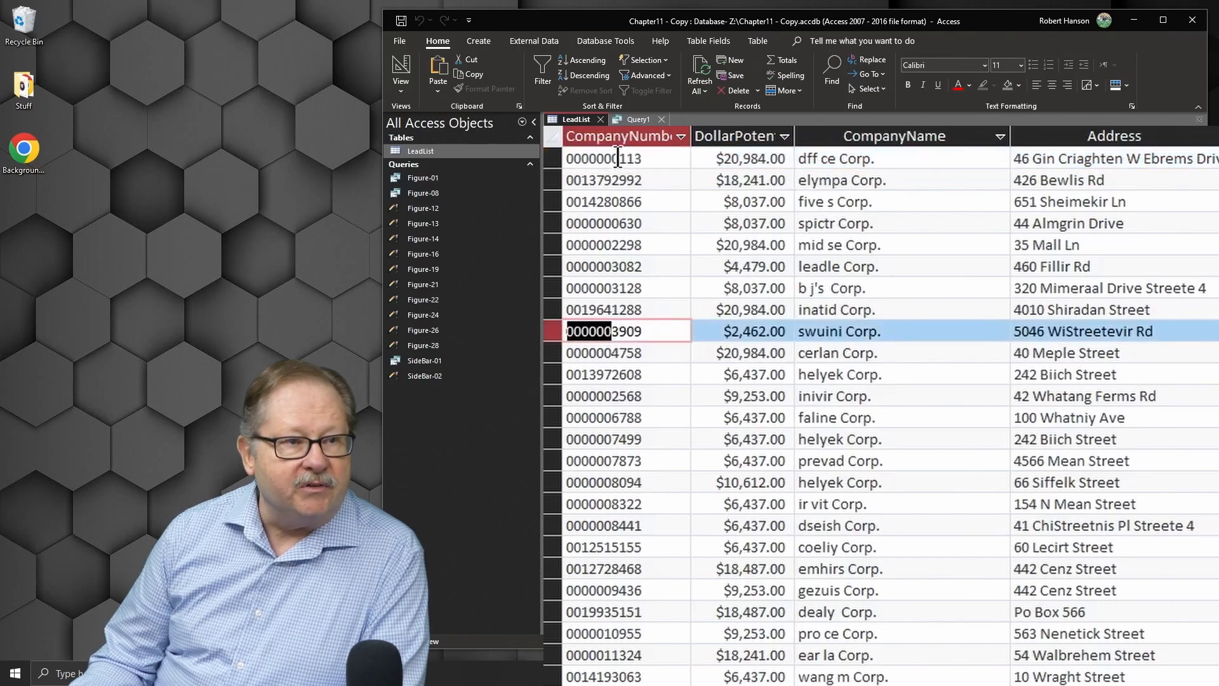
pyautogui.moveTo(617, 157); pyautogui.dragTo(563, 158)
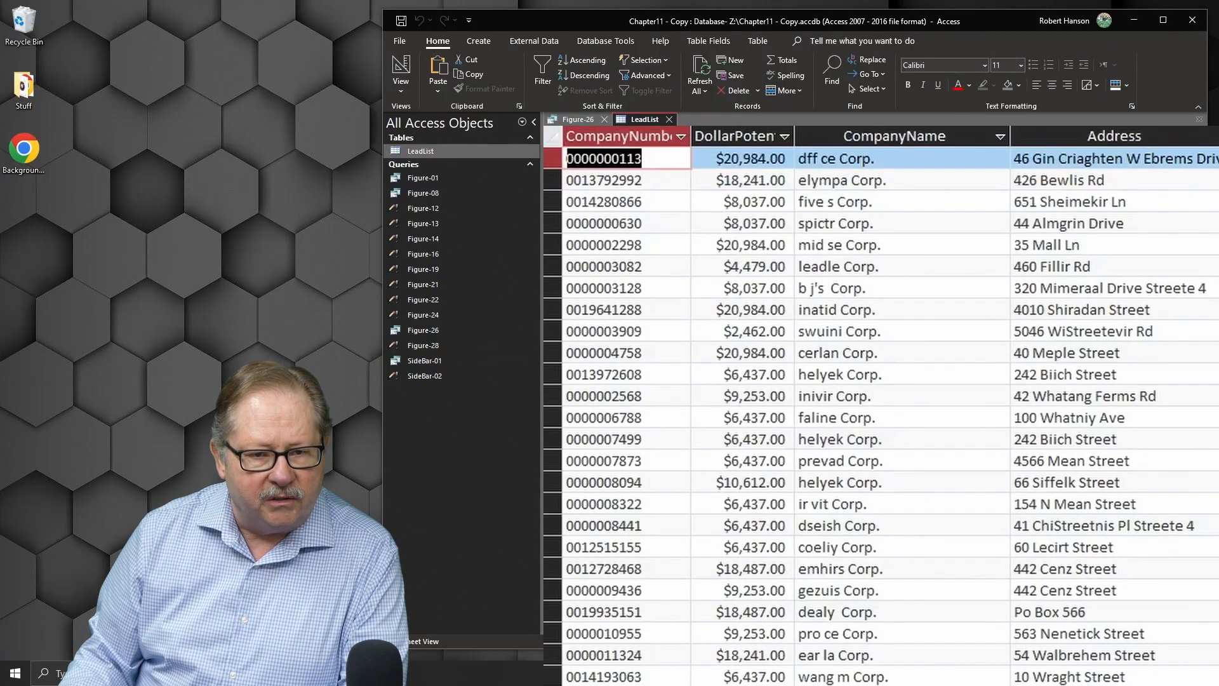
# Step: Inspect the ContactName column in LeadList, selecting the first contact's name
pyautogui.hscroll(10, 1077, 390)
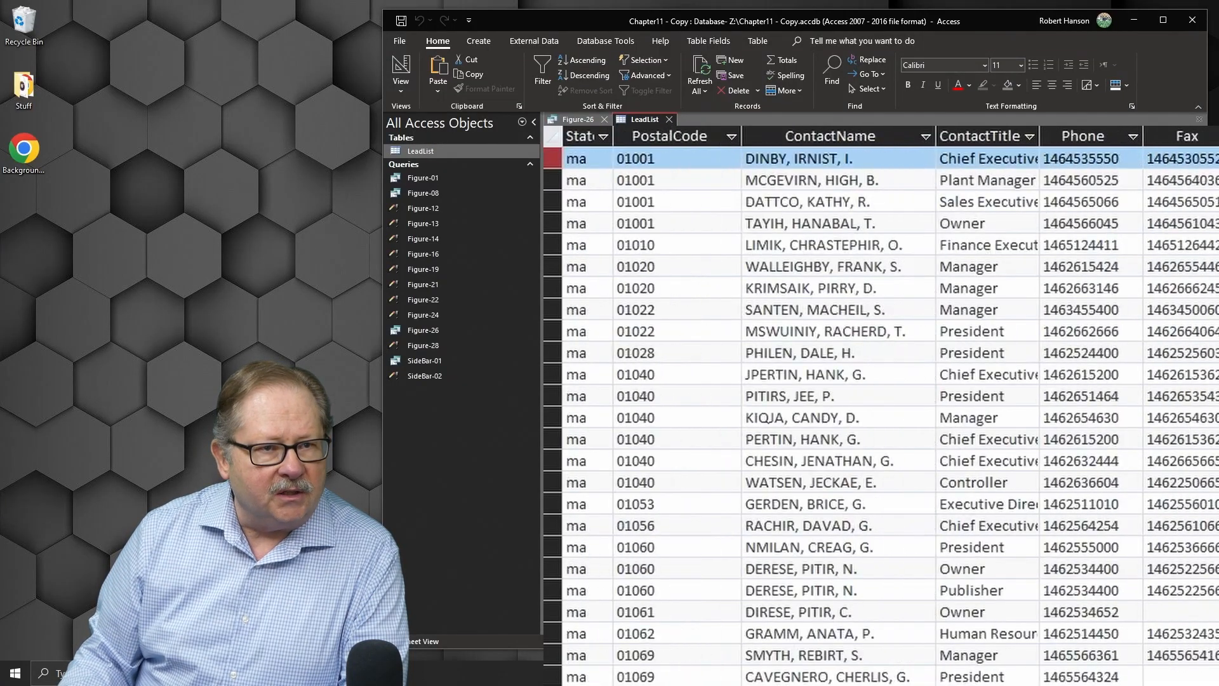
pyautogui.click(866, 160)
pyautogui.moveTo(867, 160); pyautogui.dragTo(675, 157)
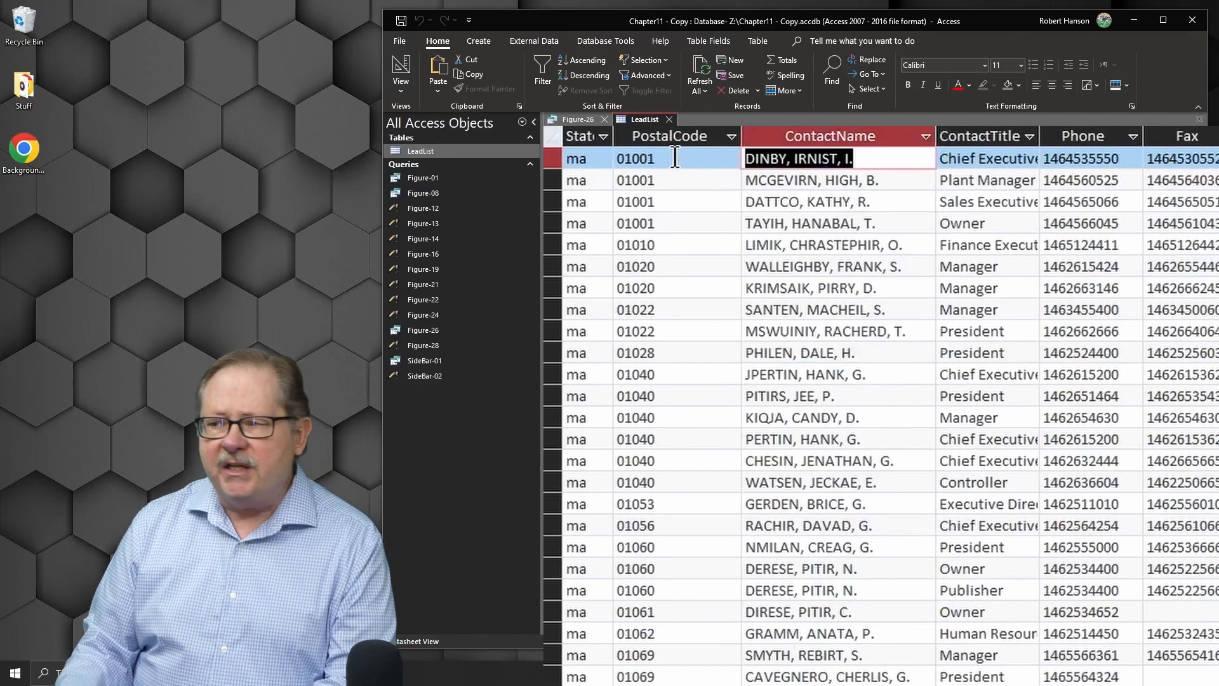